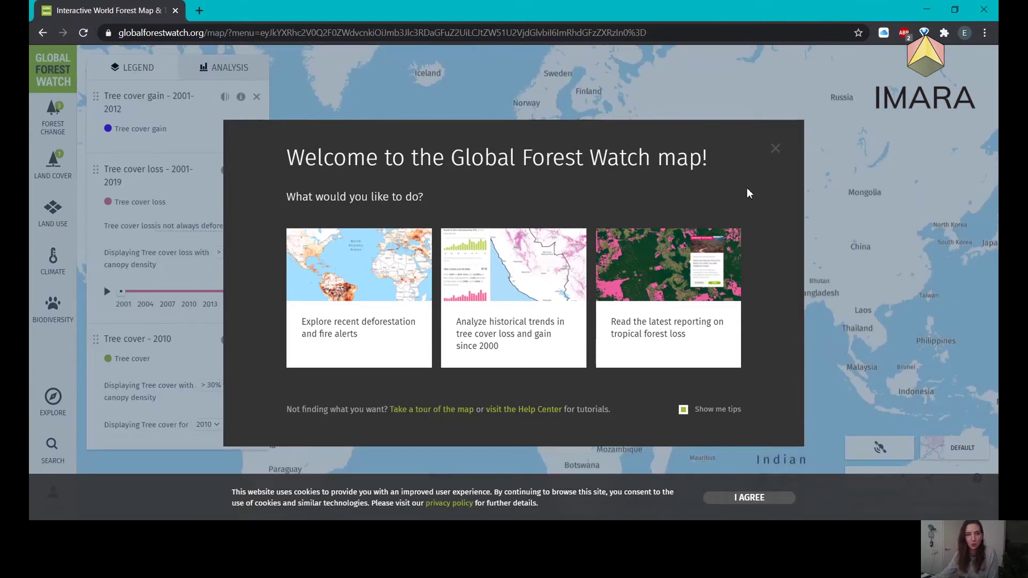
Dismiss the welcome dialog and select Ethiopia on the map
left_click(779, 157)
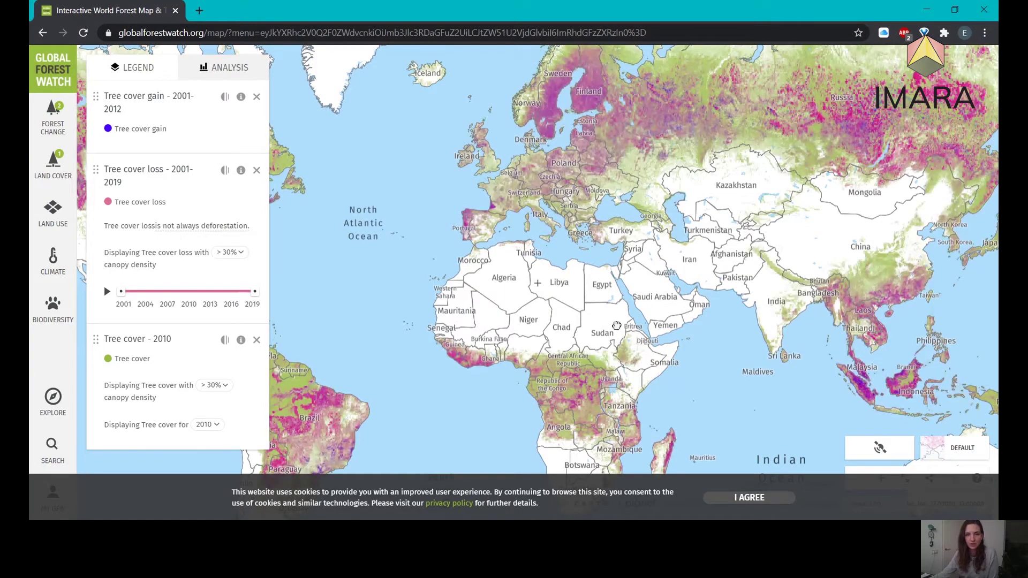
left_click_drag(617, 326, 565, 268)
scroll(591, 303, "up", 3)
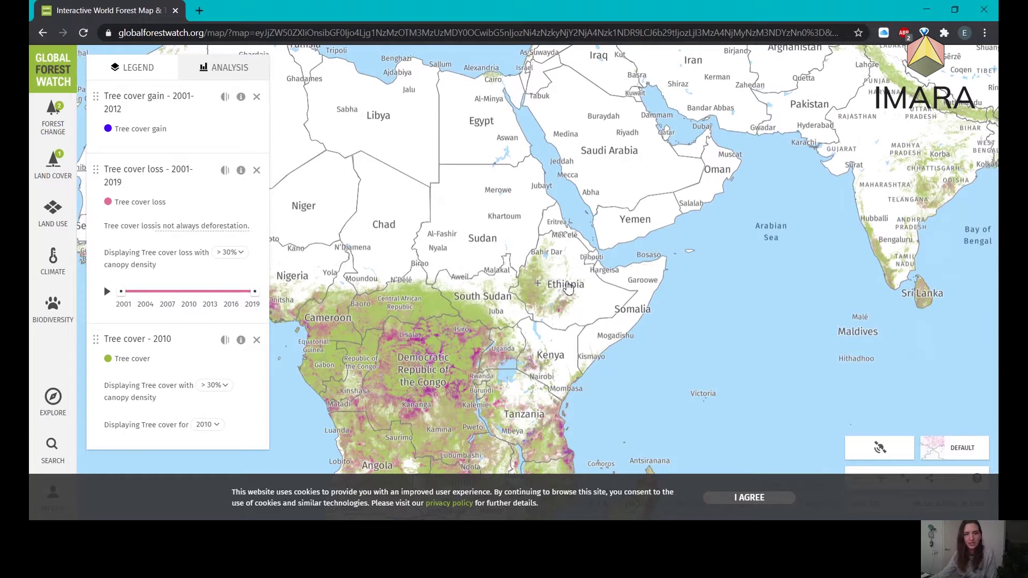
left_click(568, 290)
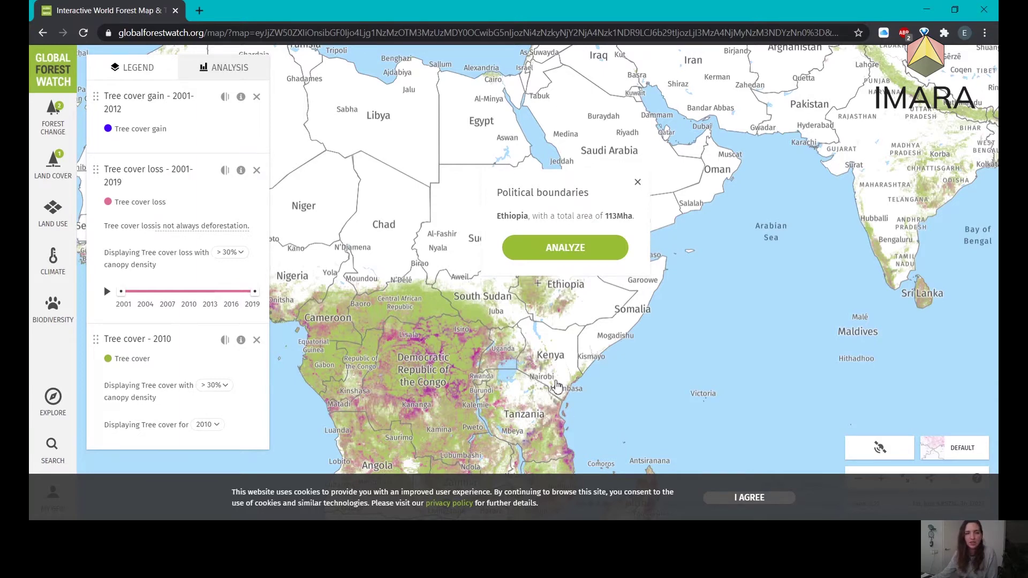
Examine tree cover gain and loss across Africa and Southeast Asia around Sumatra, ending back at Ethiopia
scroll(557, 385, "down", 2)
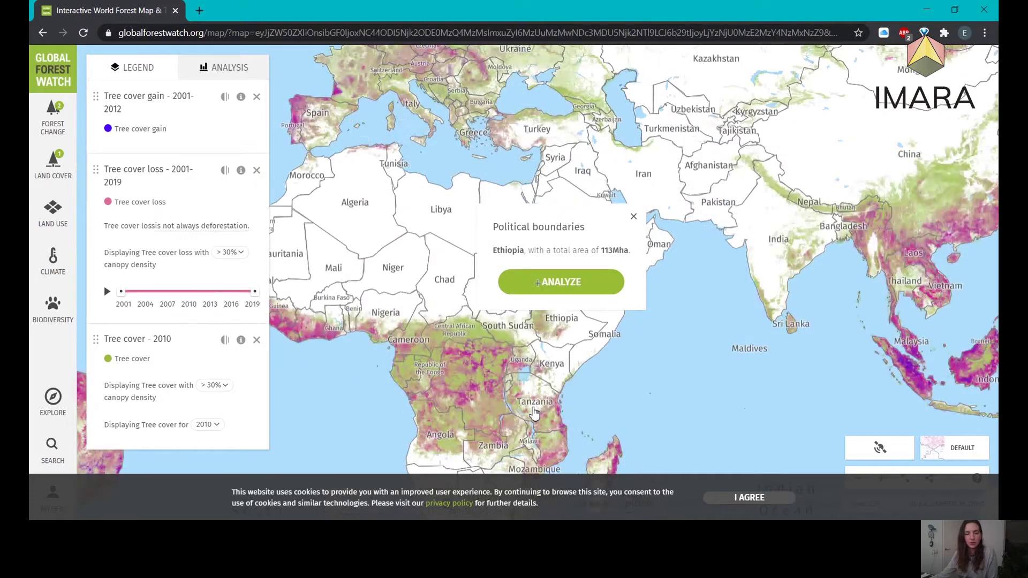
left_click_drag(463, 325, 384, 243)
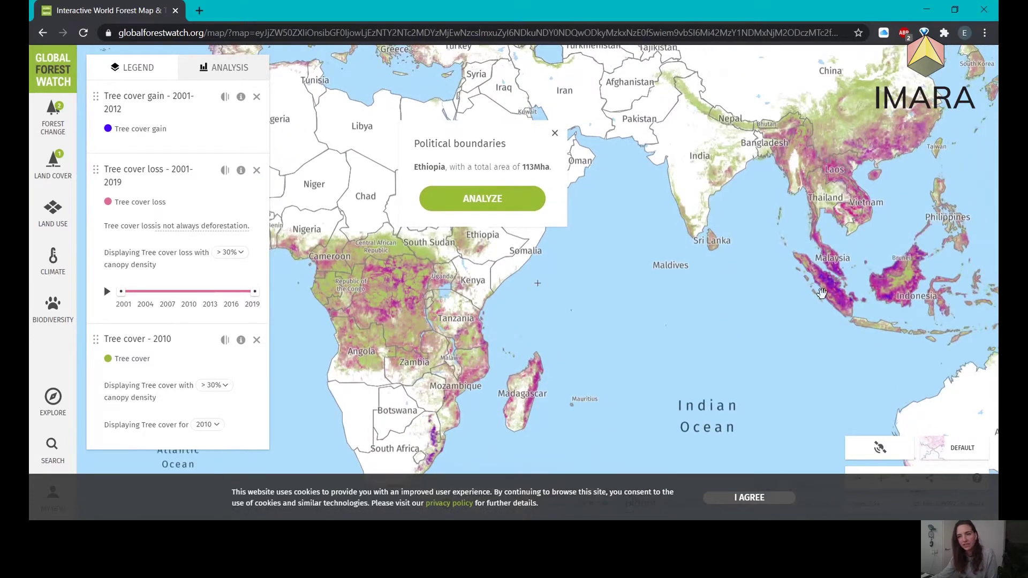
scroll(830, 294, "up", 5)
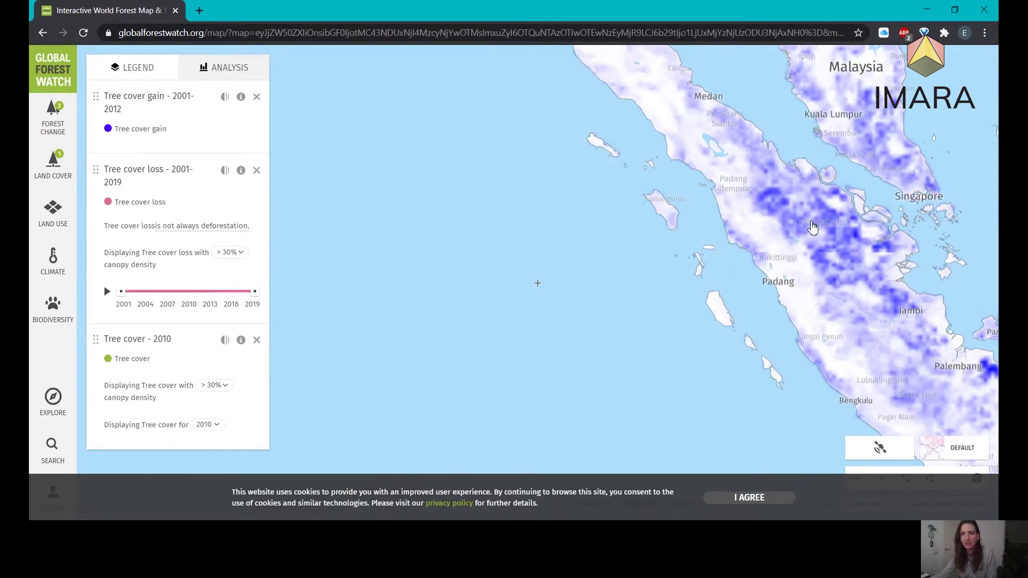
scroll(813, 227, "down", 3)
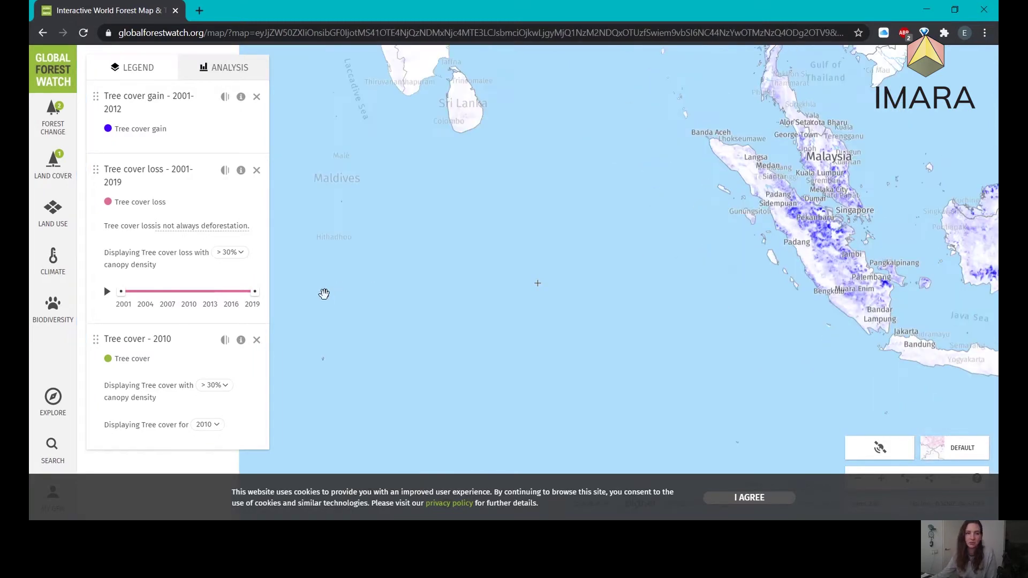
left_click_drag(353, 311, 757, 256)
left_click_drag(559, 199, 588, 302)
scroll(595, 289, "up", 4)
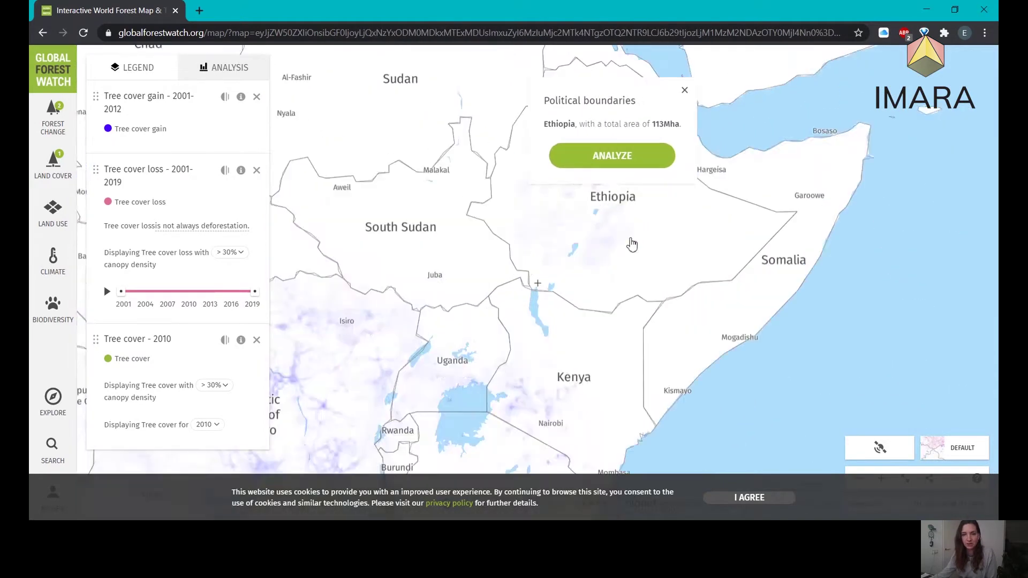
left_click_drag(622, 245, 599, 323)
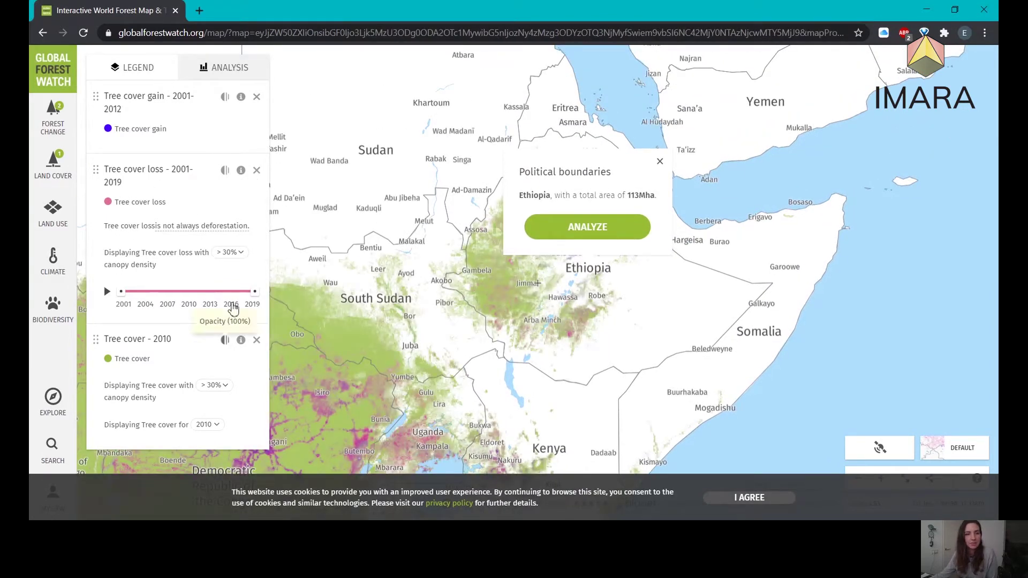
Limit the displayed tree cover loss period to 2004–2008
left_click_drag(121, 292, 218, 290)
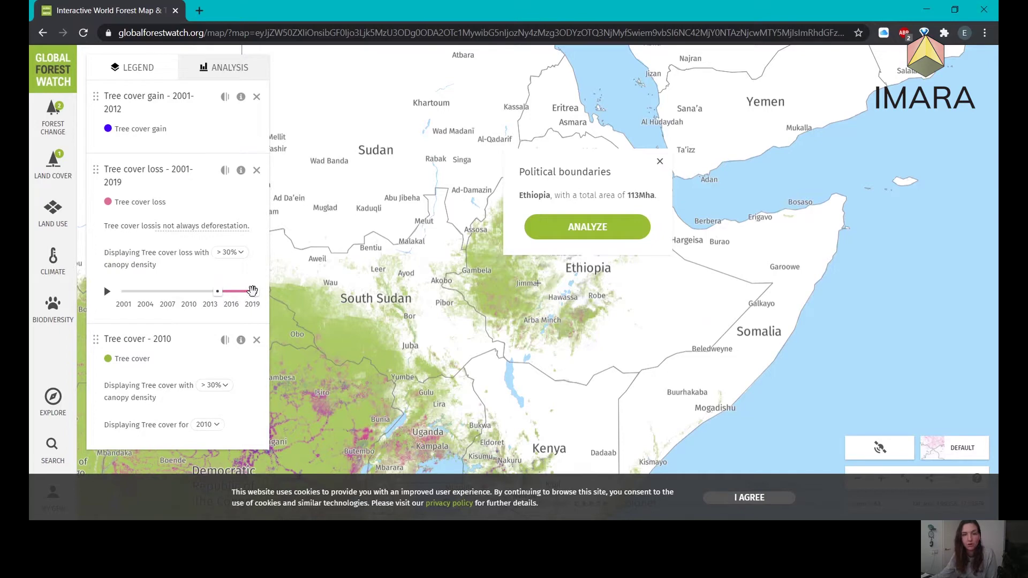
left_click_drag(218, 292, 142, 291)
left_click_drag(253, 293, 175, 292)
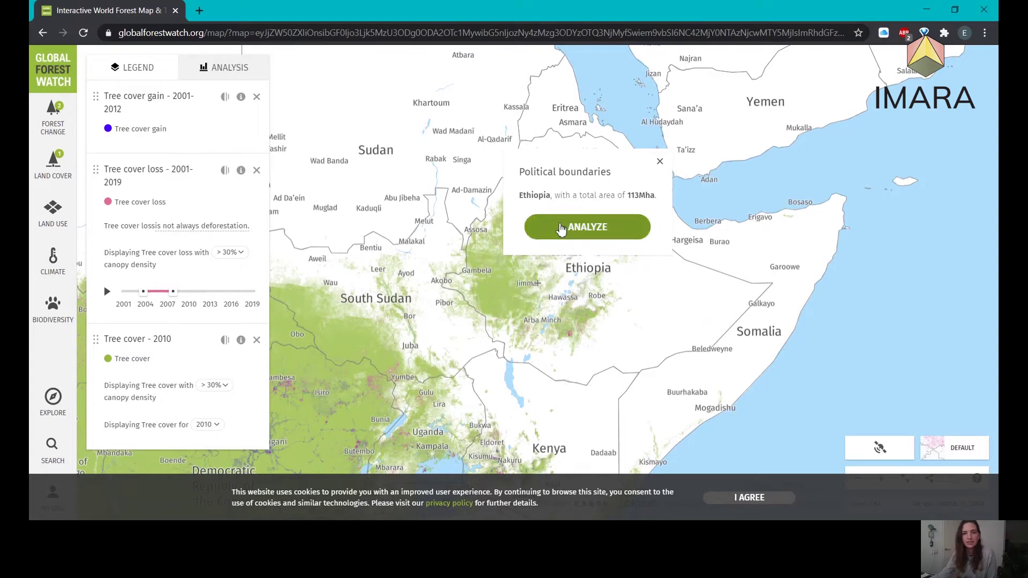
Analyze Ethiopia and read its primary forest loss and tree cover loss statistics
left_click(561, 229)
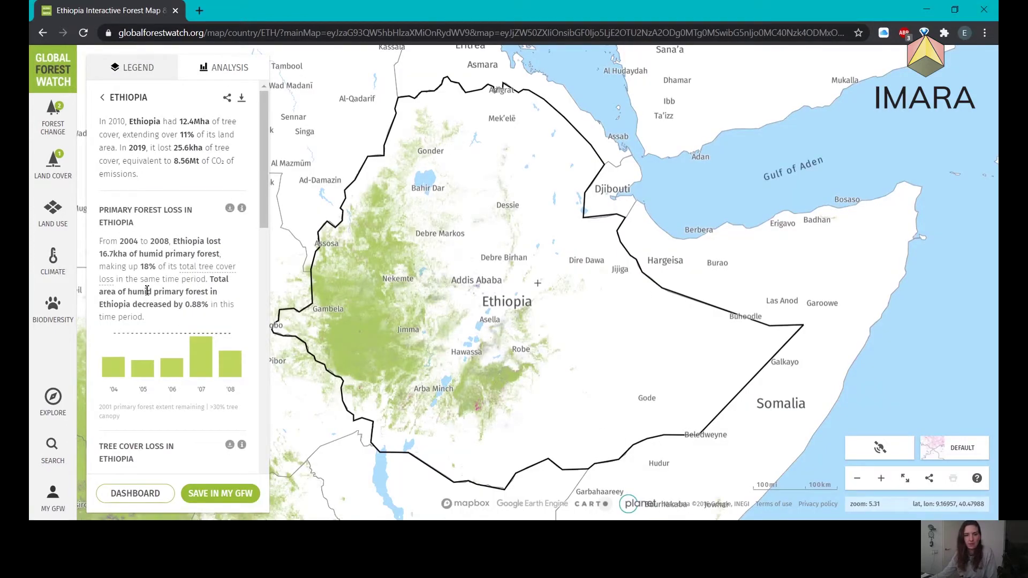
scroll(138, 229, "down", 1)
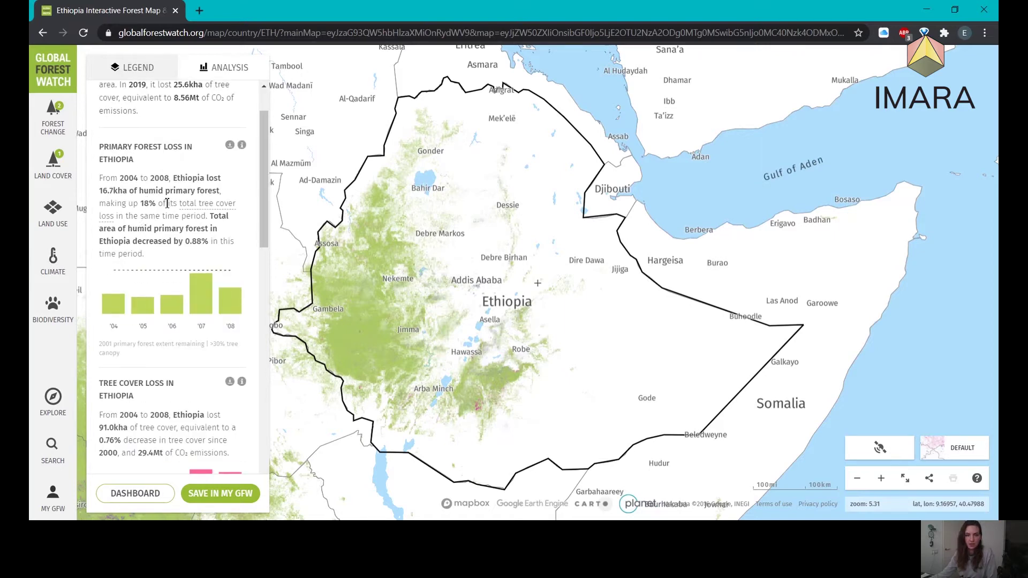
scroll(162, 202, "down", 2)
scroll(156, 311, "up", 3)
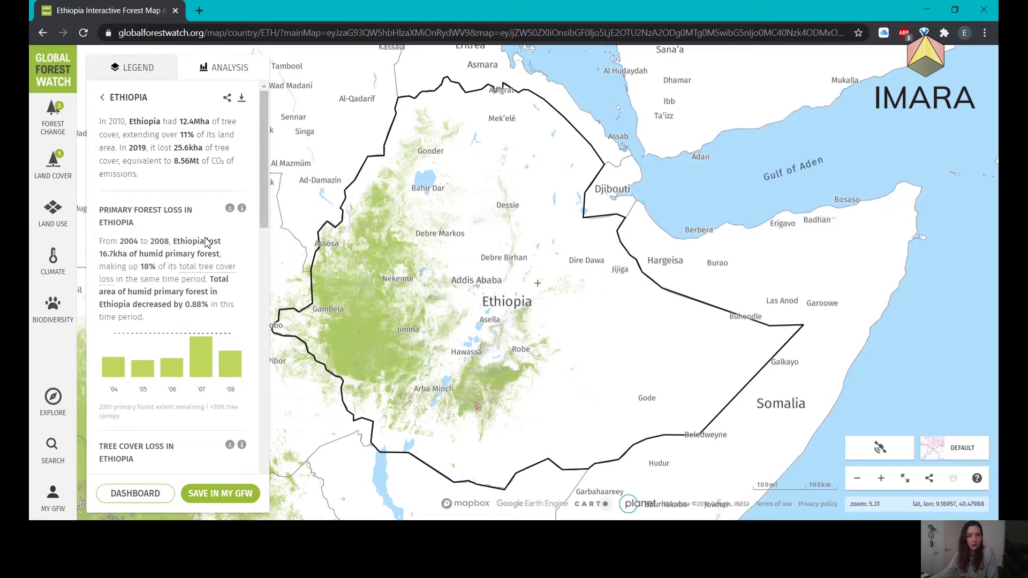
Collapse the Ethiopia analysis and review the available biodiversity datasets
left_click(222, 76)
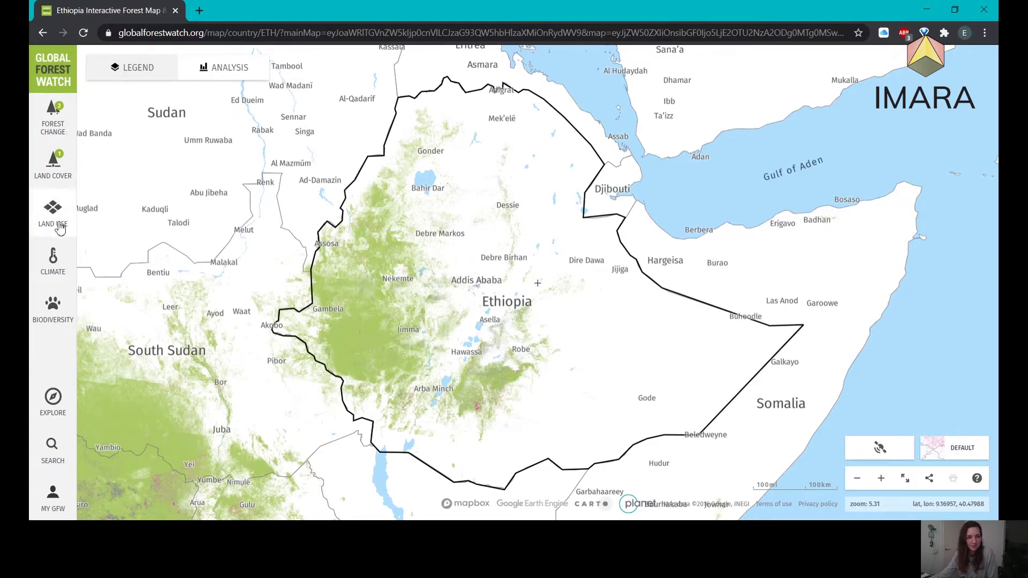
left_click(60, 321)
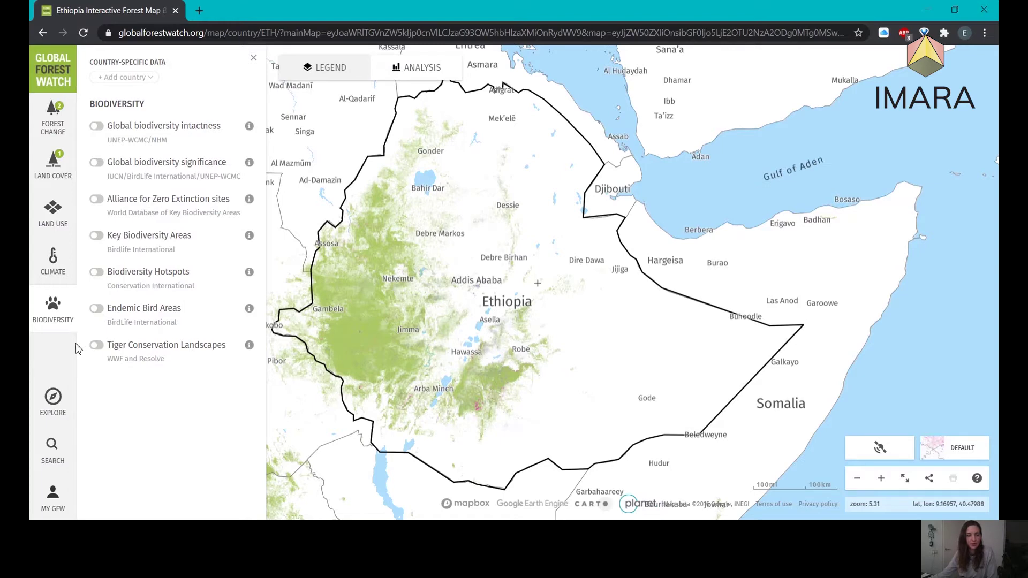
Show the Tree biomass density climate layer over Ethiopia and view its dataset information, finishing with the layer switched off
left_click(51, 265)
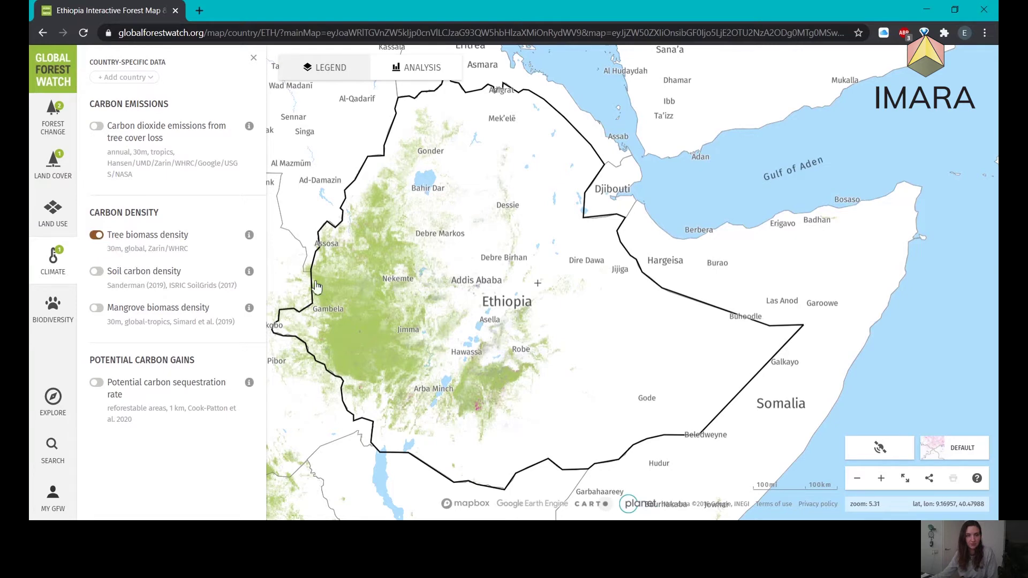
scroll(415, 287, "down", 3)
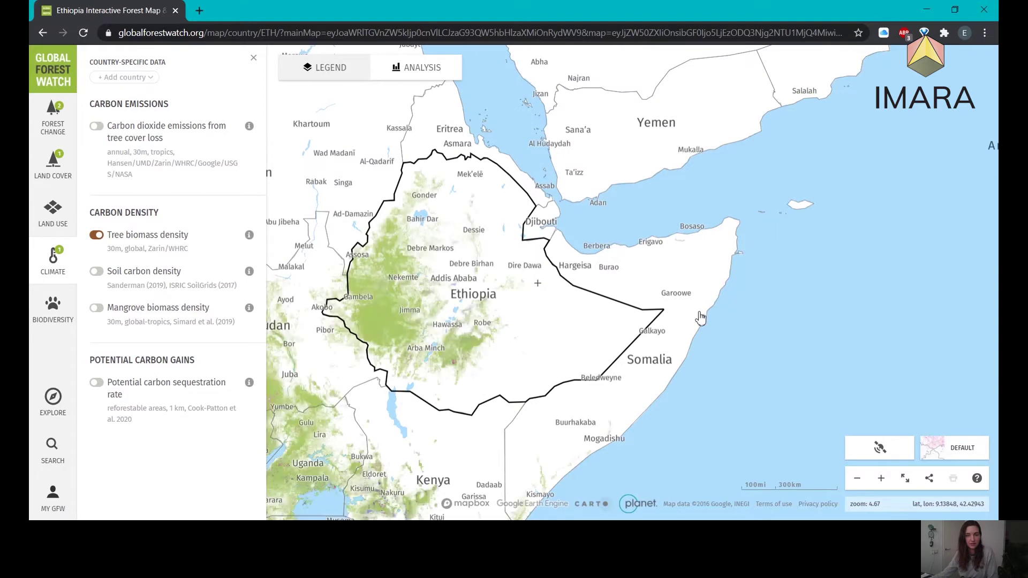
scroll(431, 294, "up", 3)
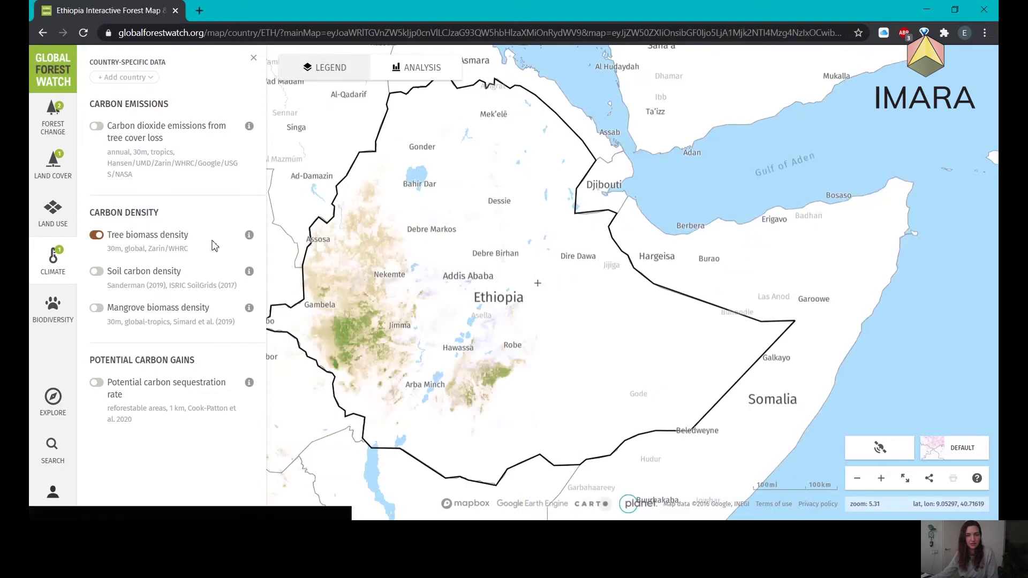
left_click(250, 236)
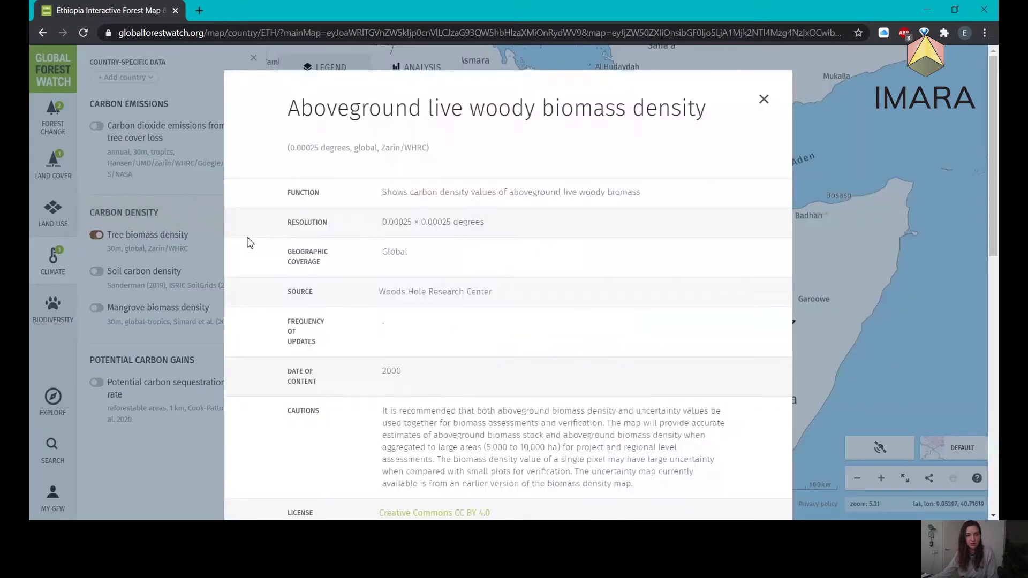
left_click(764, 99)
mouse_move(250, 240)
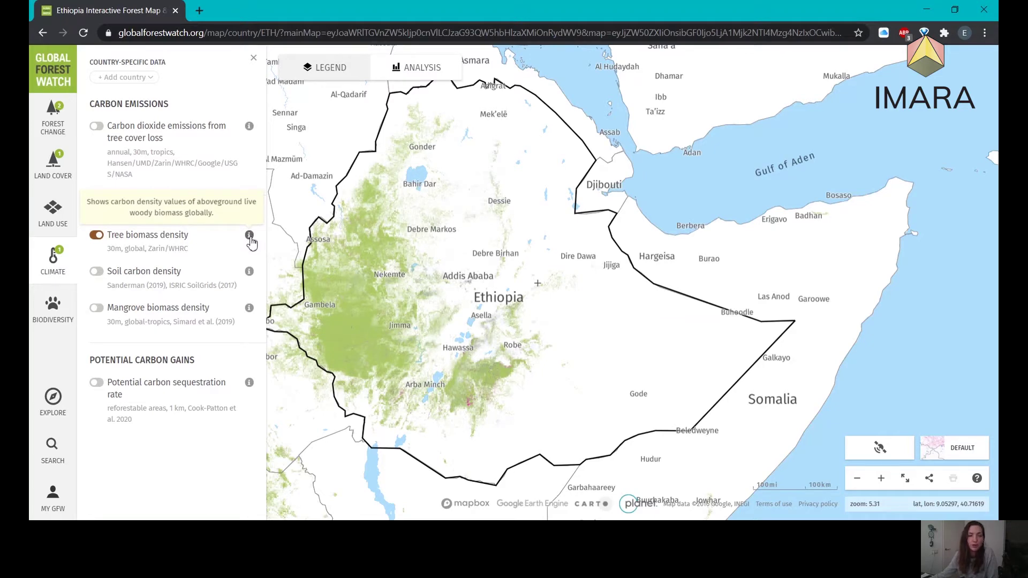
left_click(102, 235)
Search locations for "ethiopia", choose the country Ethiopia and analyze it
left_click(53, 450)
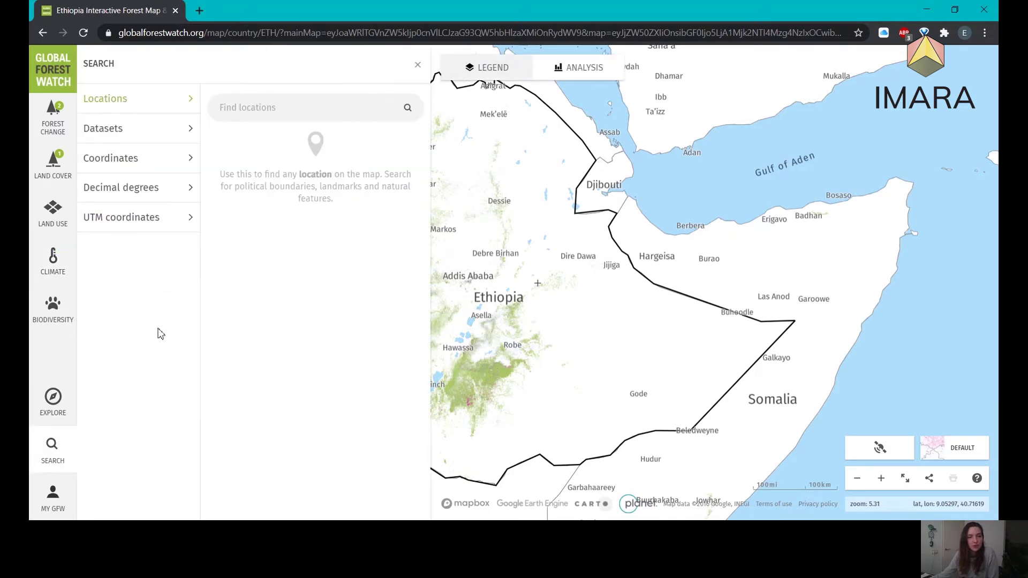
left_click(282, 104)
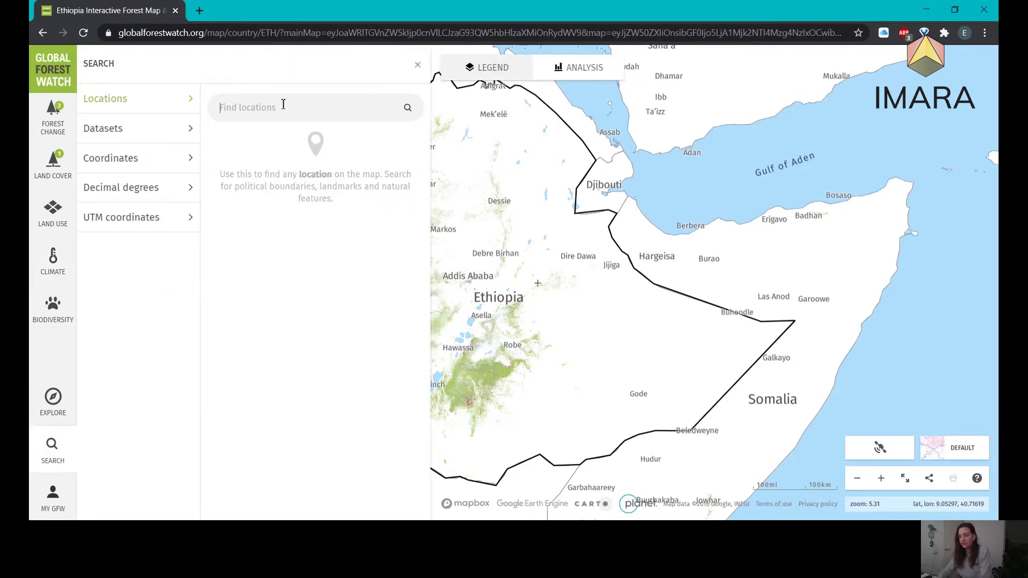
type("ethiopia")
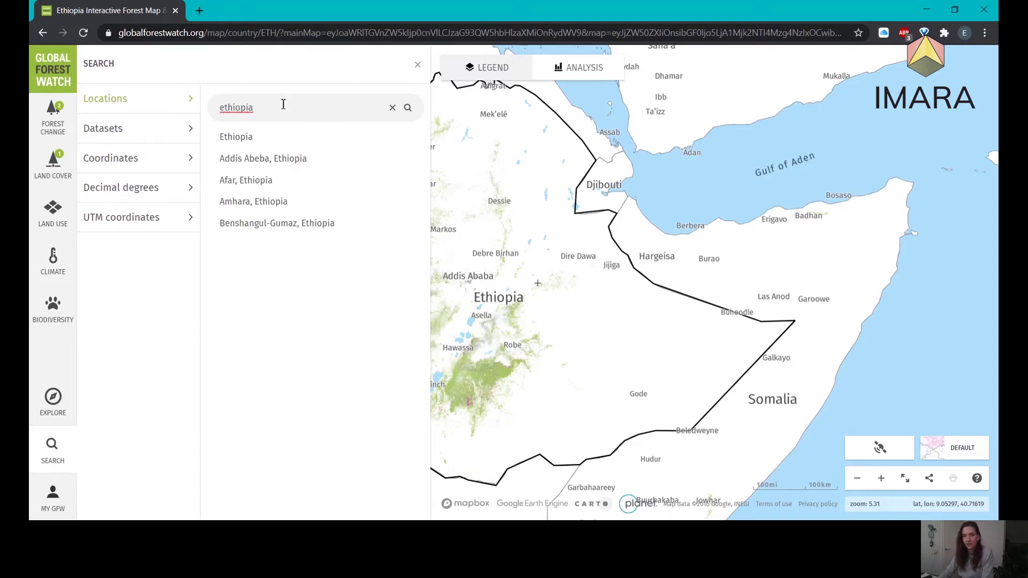
left_click(244, 137)
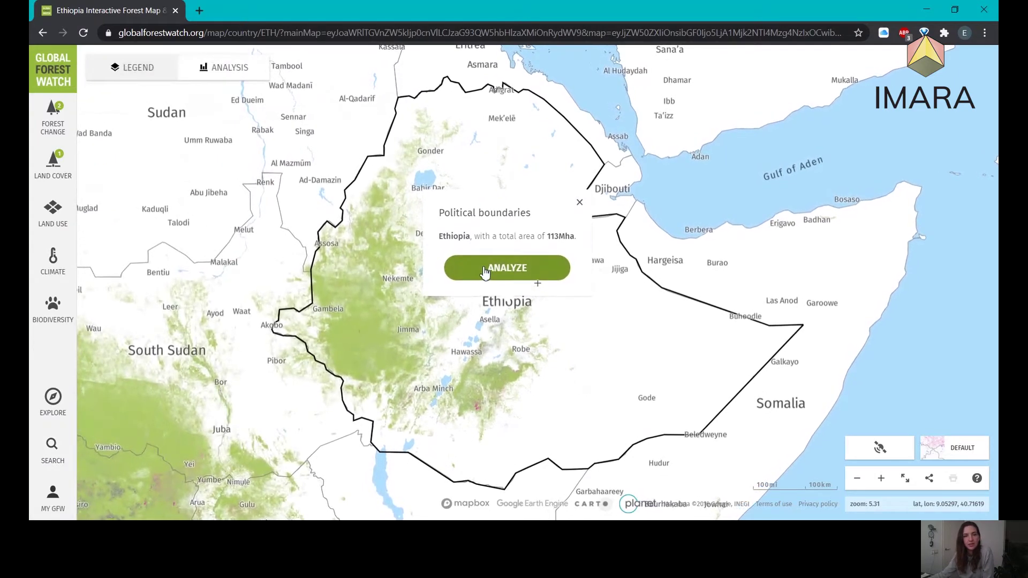
left_click(486, 270)
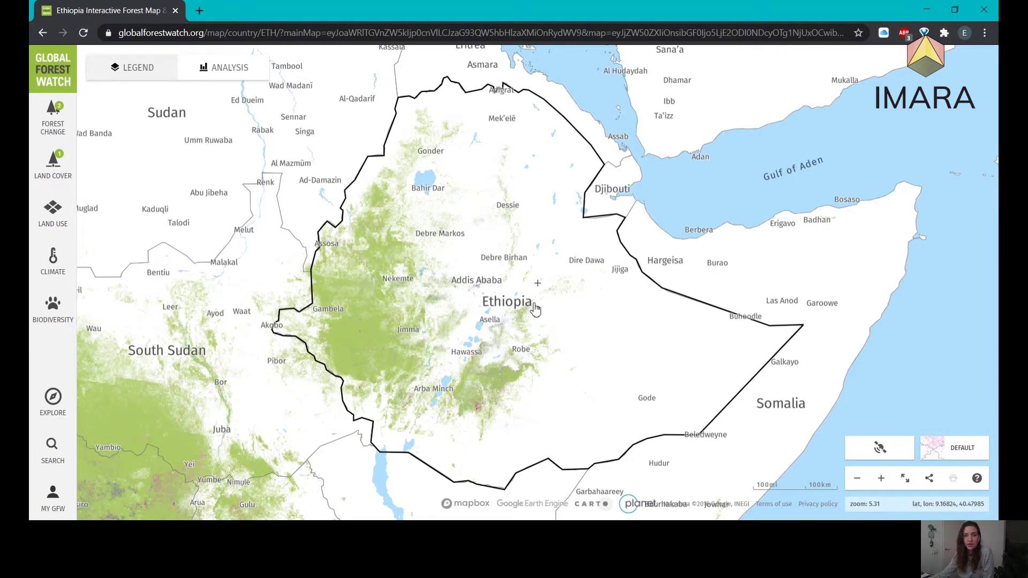
Choose the region Amhara, Ethiopia from the location search results and analyze it
scroll(536, 310, "up", 3)
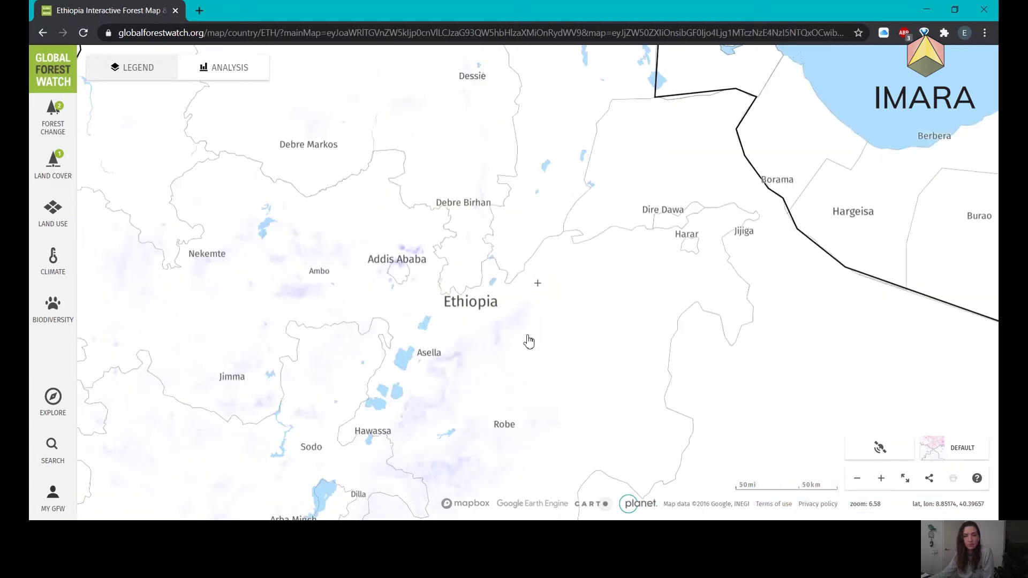
left_click_drag(564, 276, 629, 231)
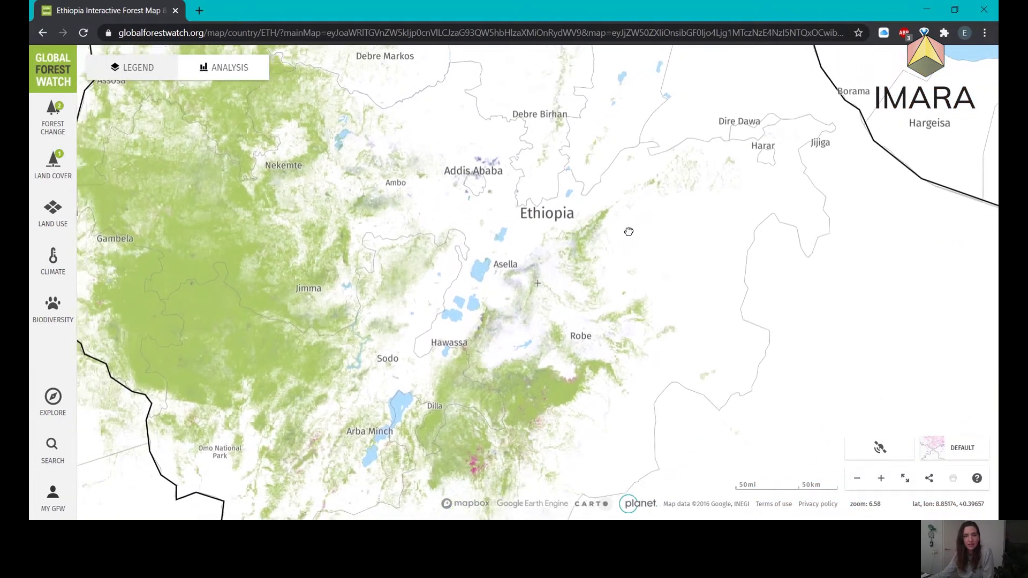
scroll(586, 348, "up", 2)
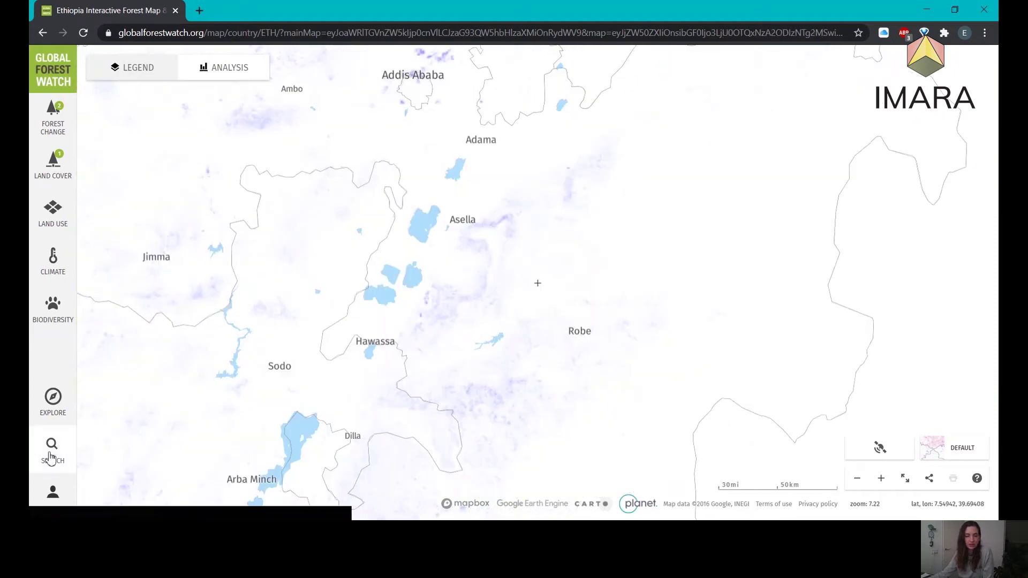
left_click(51, 458)
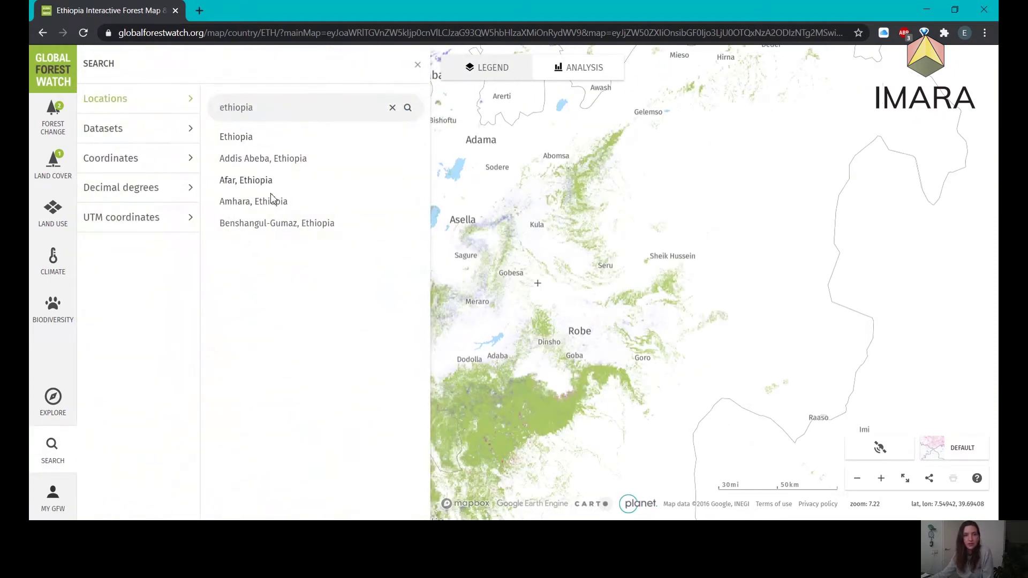
left_click(238, 206)
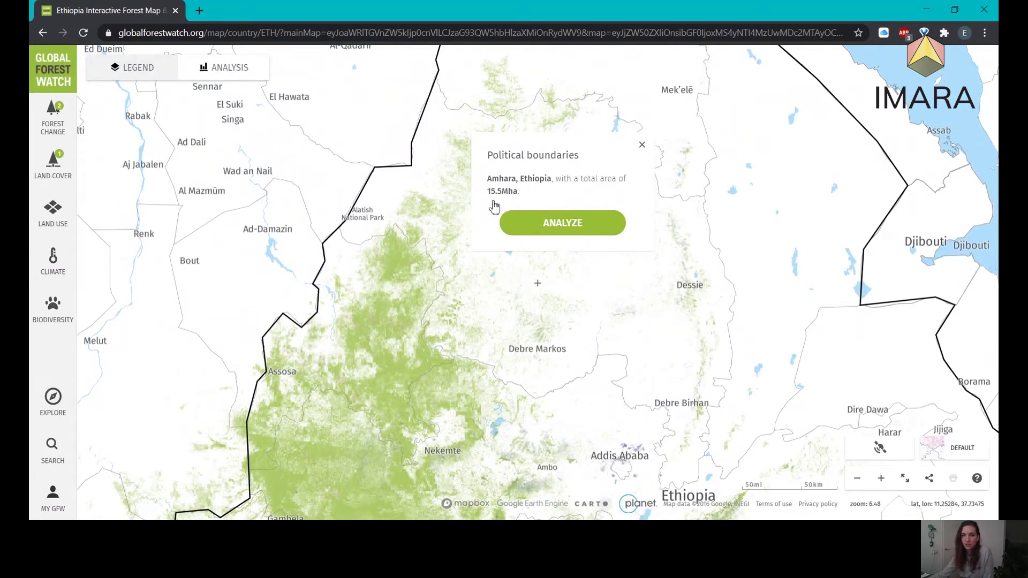
left_click(545, 230)
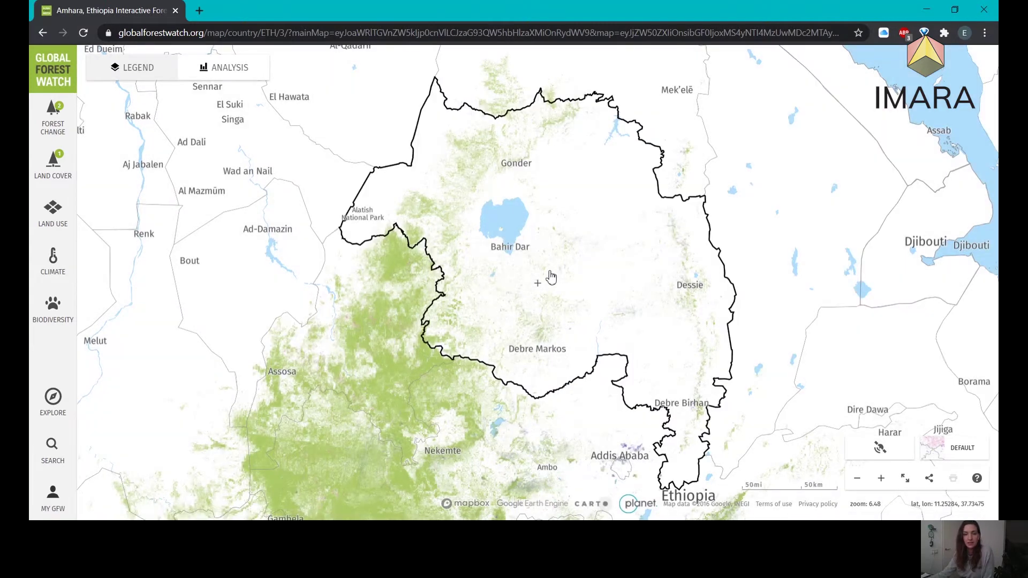
Open the Amhara analysis and read its forest loss statistics and tree cover gain comparison with other regions
left_click(224, 68)
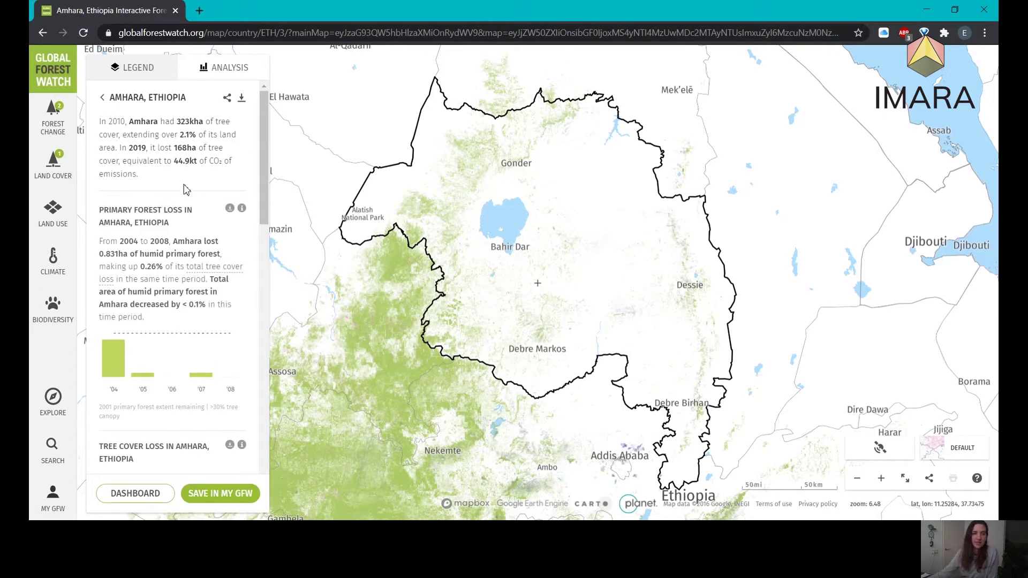
scroll(178, 268, "down", 7)
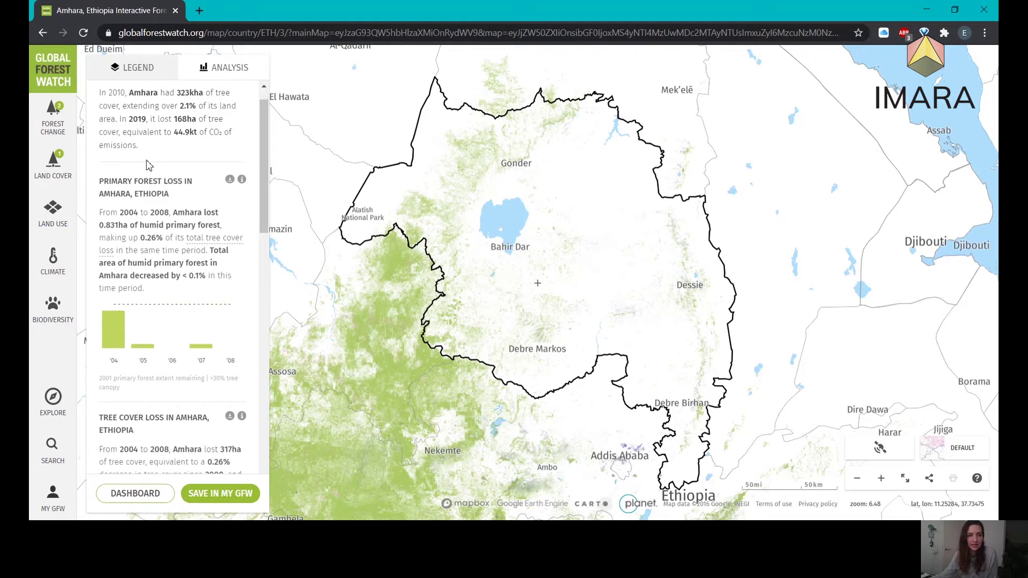
scroll(178, 268, "down", 3)
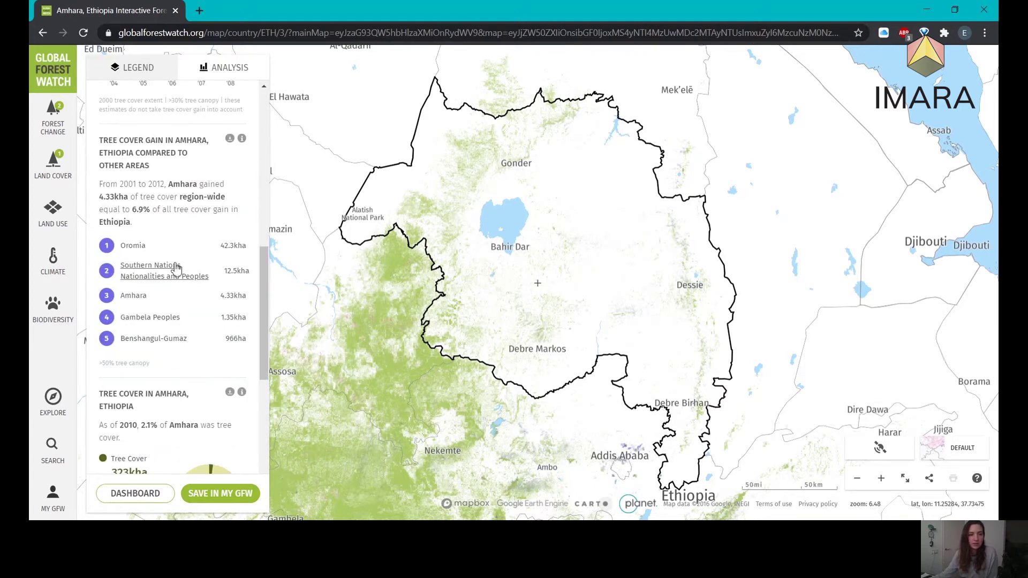
Open the analysis for Oromia from the tree cover gain ranking and read through its tree cover statistics
left_click(140, 250)
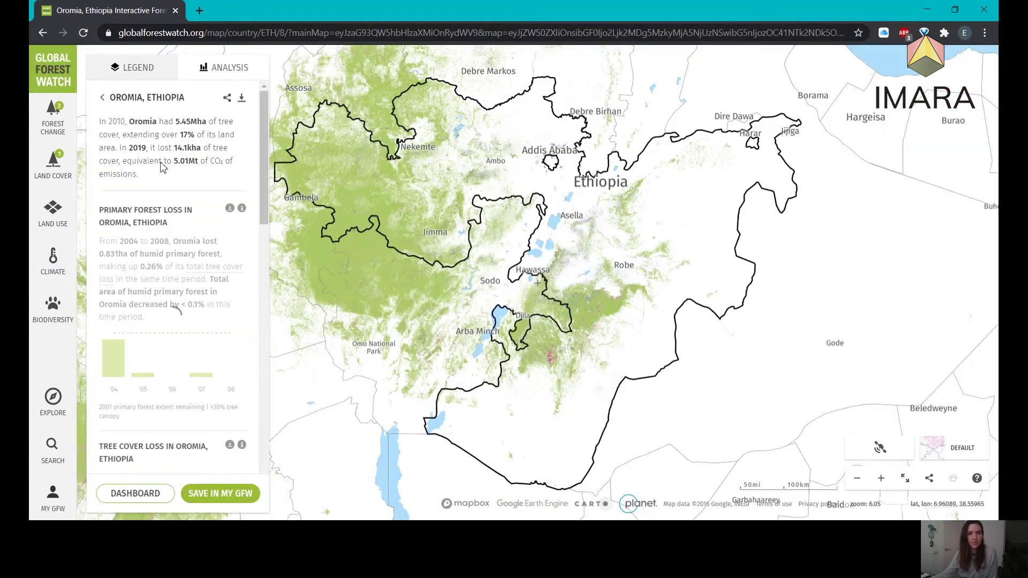
scroll(167, 159, "down", 15)
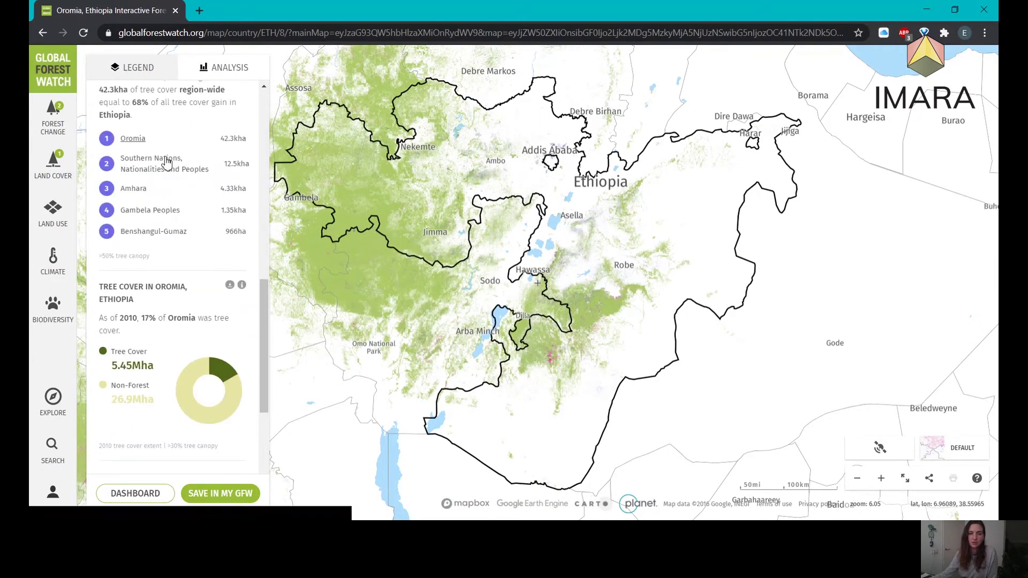
scroll(166, 160, "down", 5)
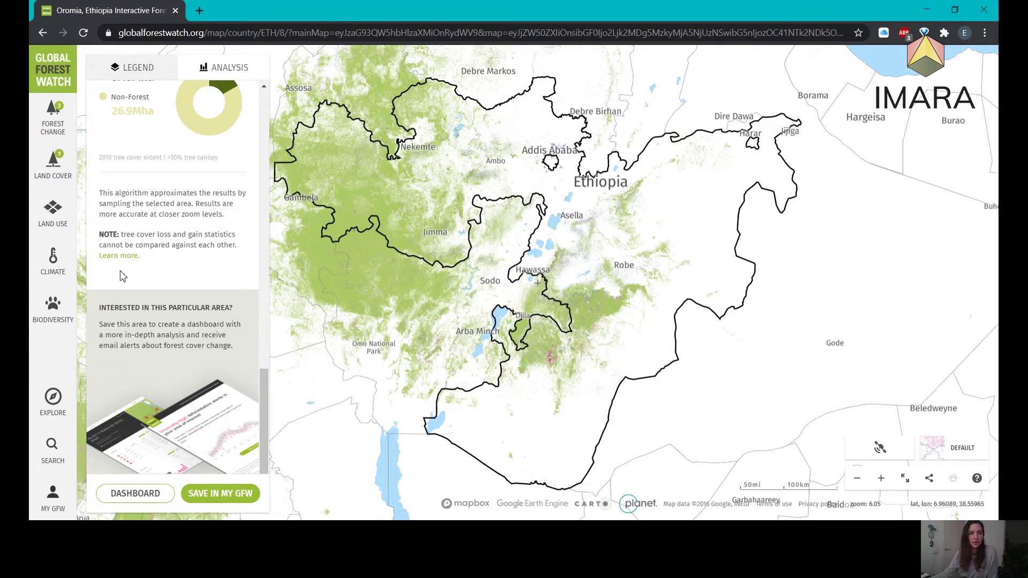
Browse the available land use datasets and the climate datasets
left_click(60, 222)
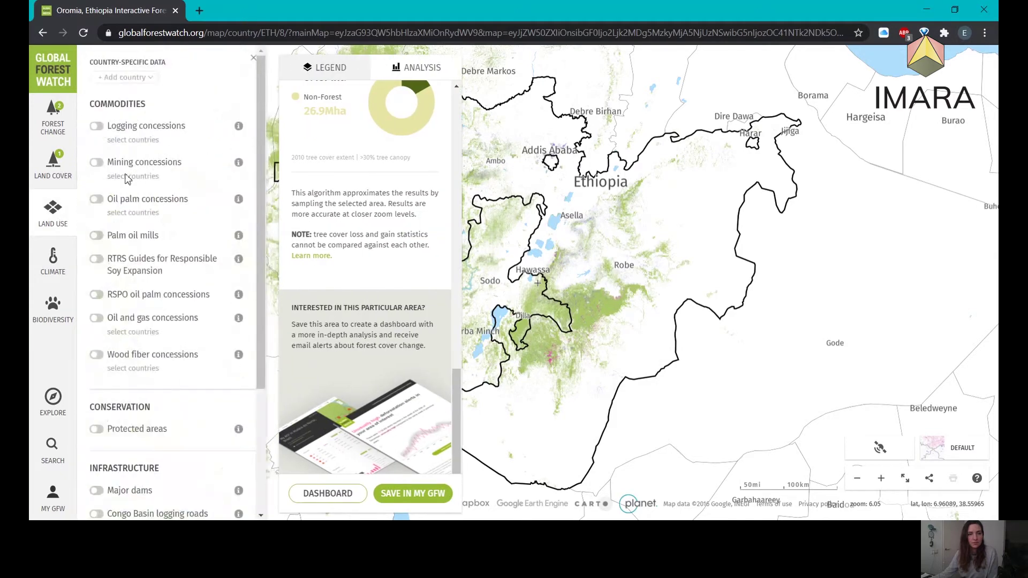
scroll(177, 299, "down", 3)
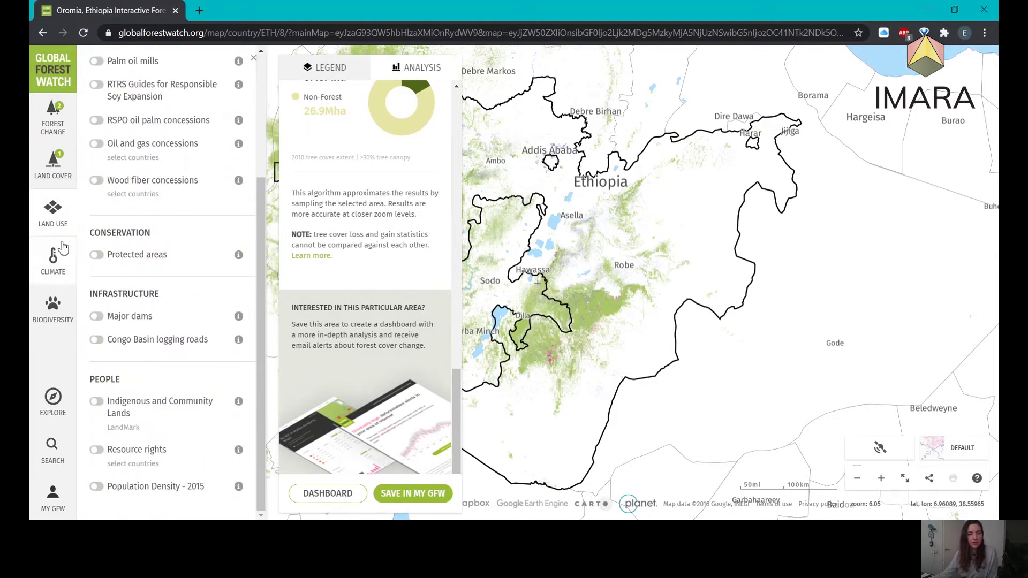
left_click(50, 255)
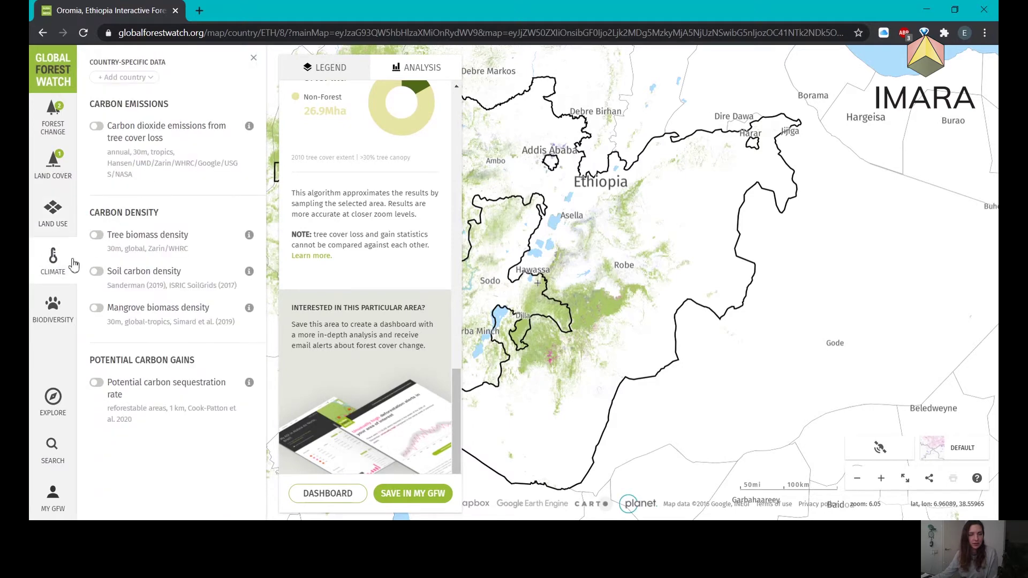
Show the 2015 ESA/UCLouvain Land cover layer instead of Tree cover, hide the analysis and inspect the map around Oromia
left_click(74, 180)
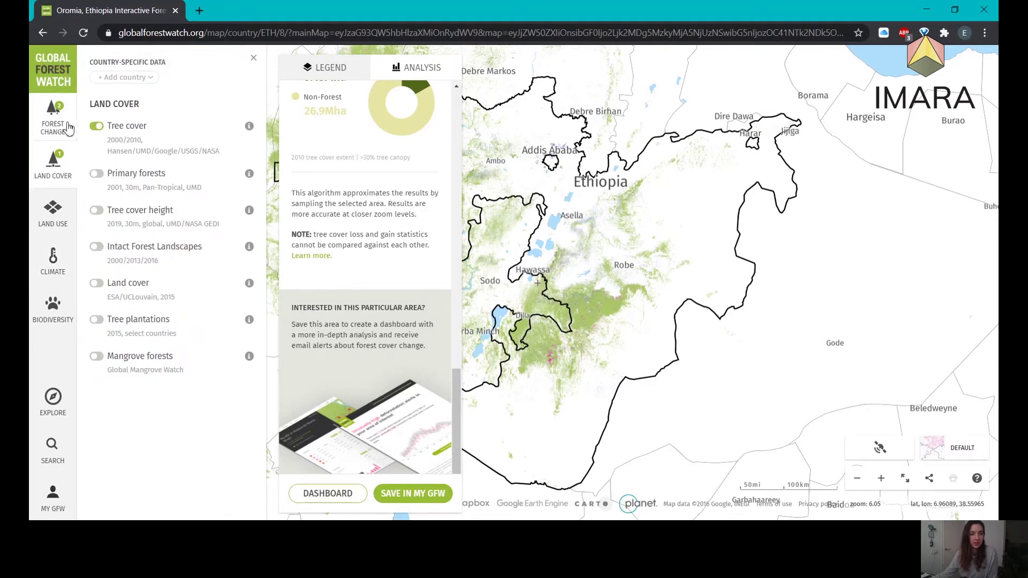
left_click(101, 129)
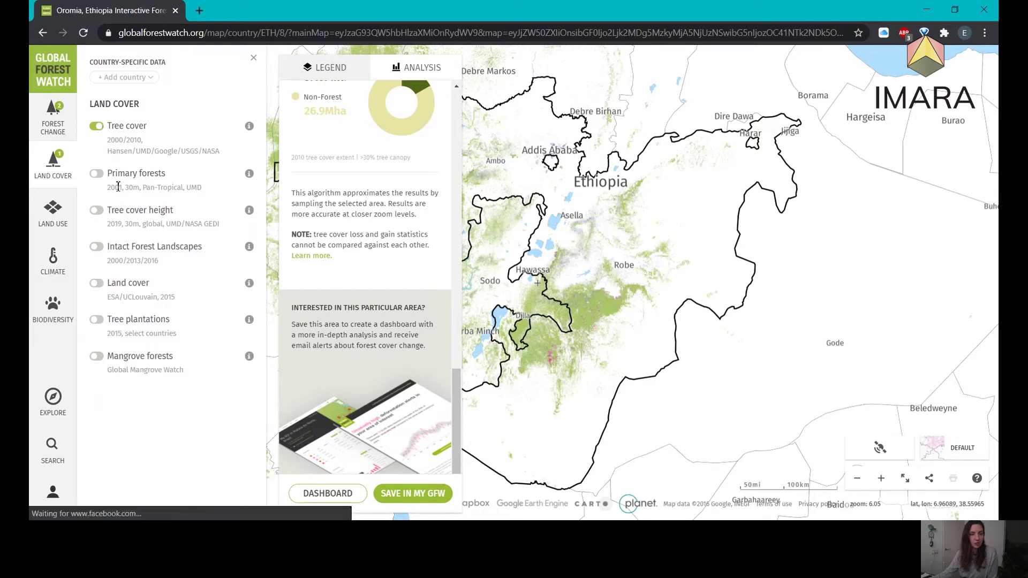
left_click(99, 288)
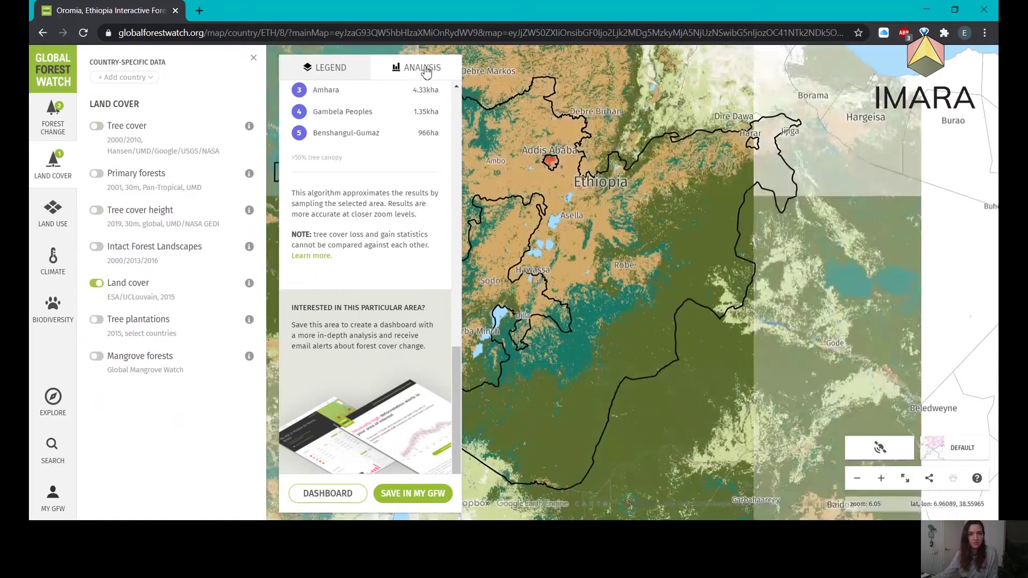
left_click(423, 68)
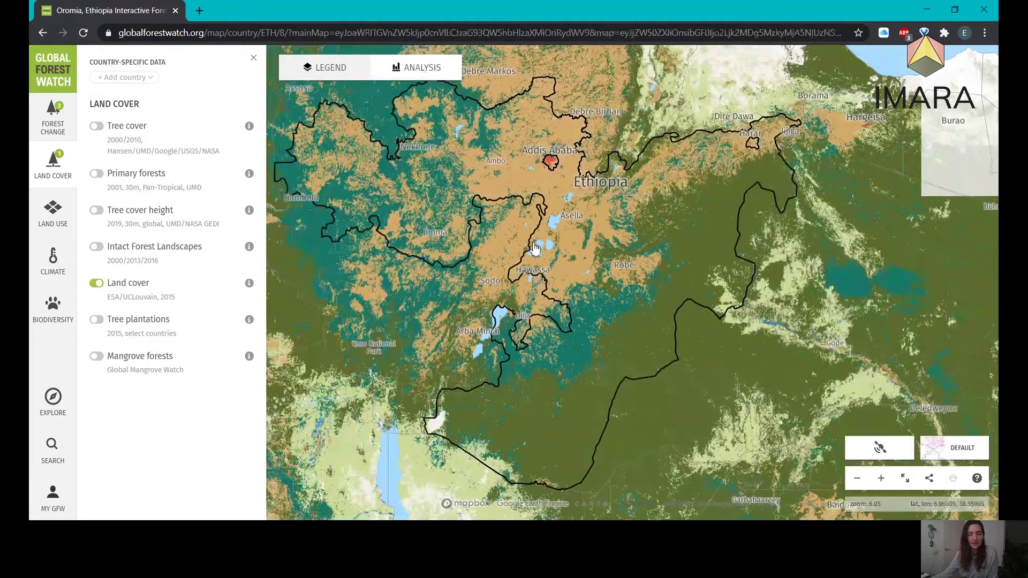
scroll(541, 248, "down", 5)
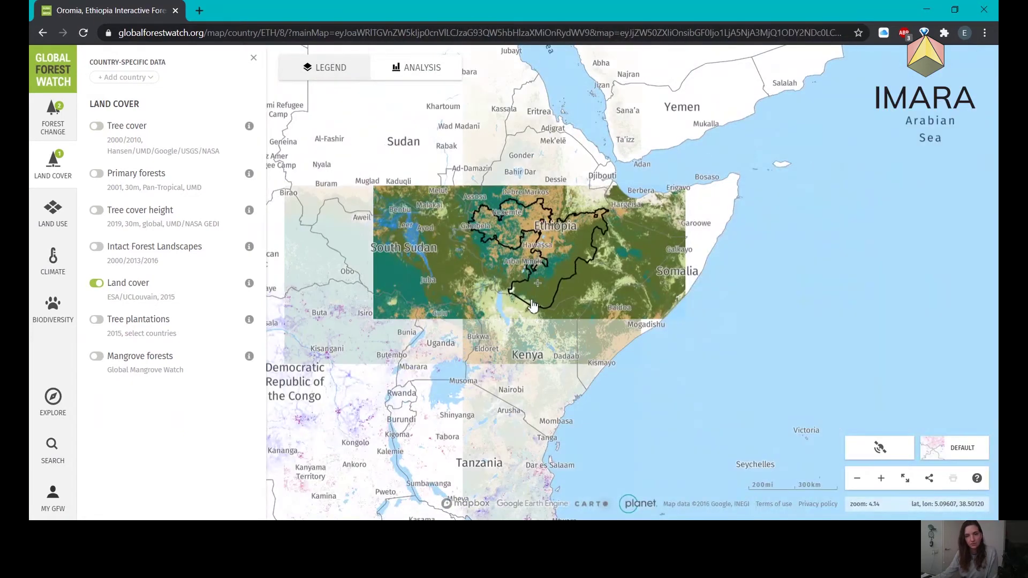
left_click(567, 335)
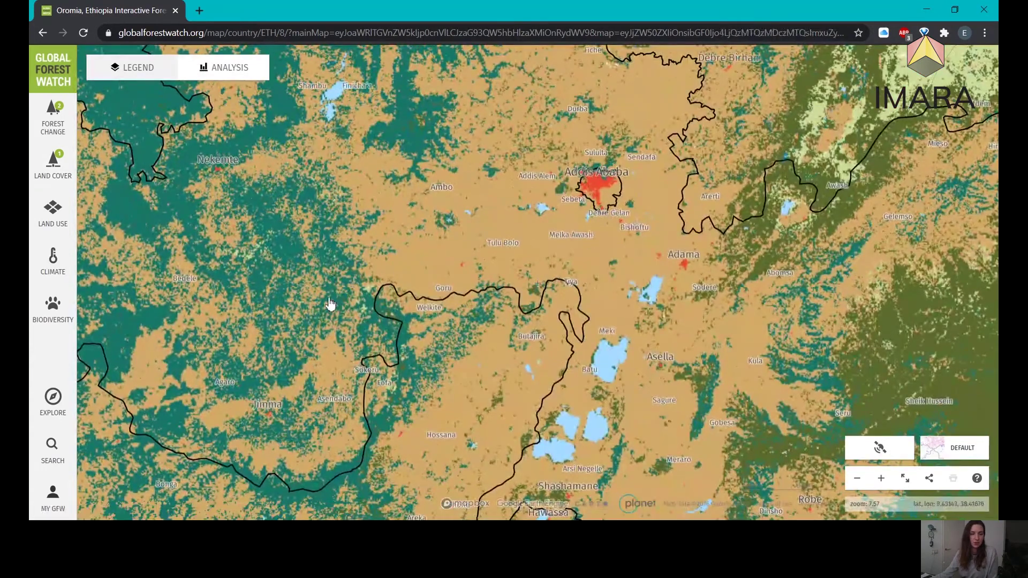
View the My GFW login options for managing areas of interest
left_click(60, 402)
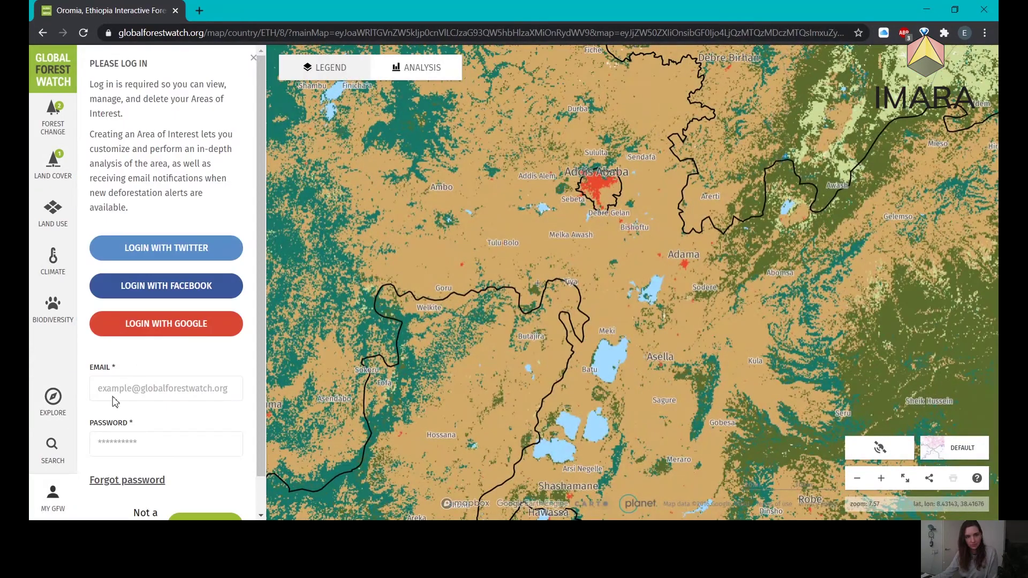
scroll(139, 403, "down", 1)
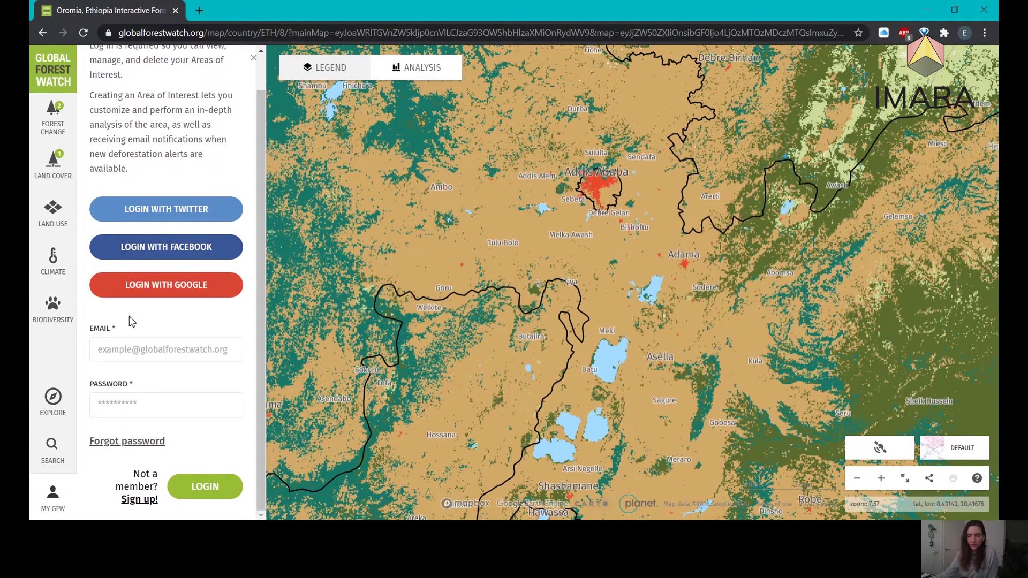
Reopen the Oromia analysis, then open the region's dashboard and view its primary forest loss summary
left_click(410, 67)
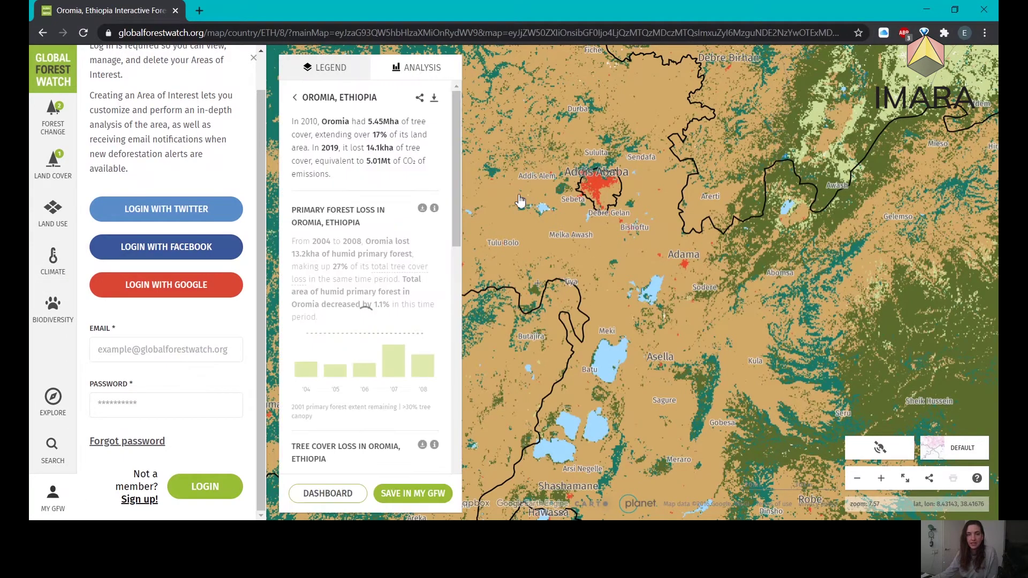
scroll(352, 312, "down", 7)
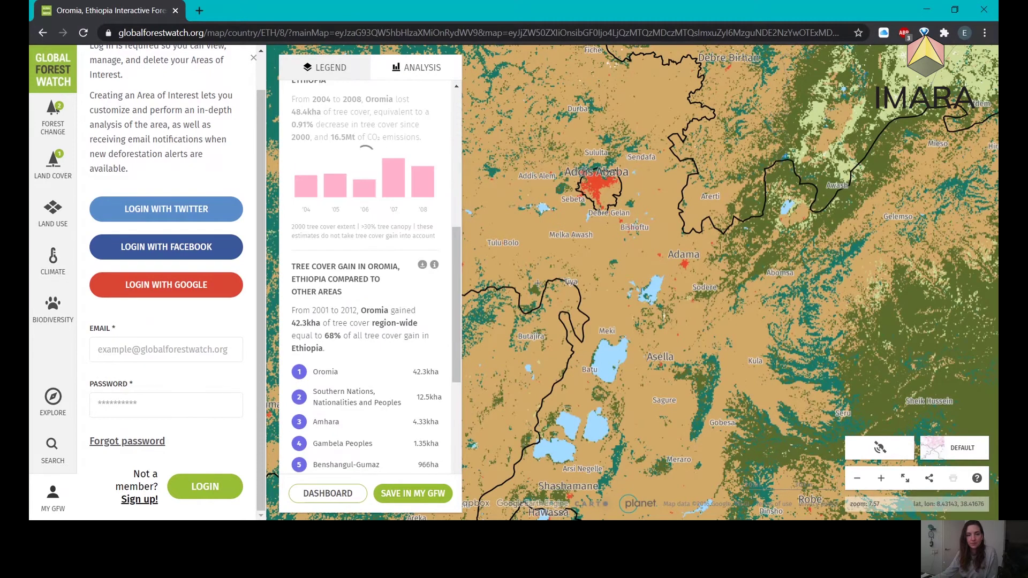
left_click(342, 498)
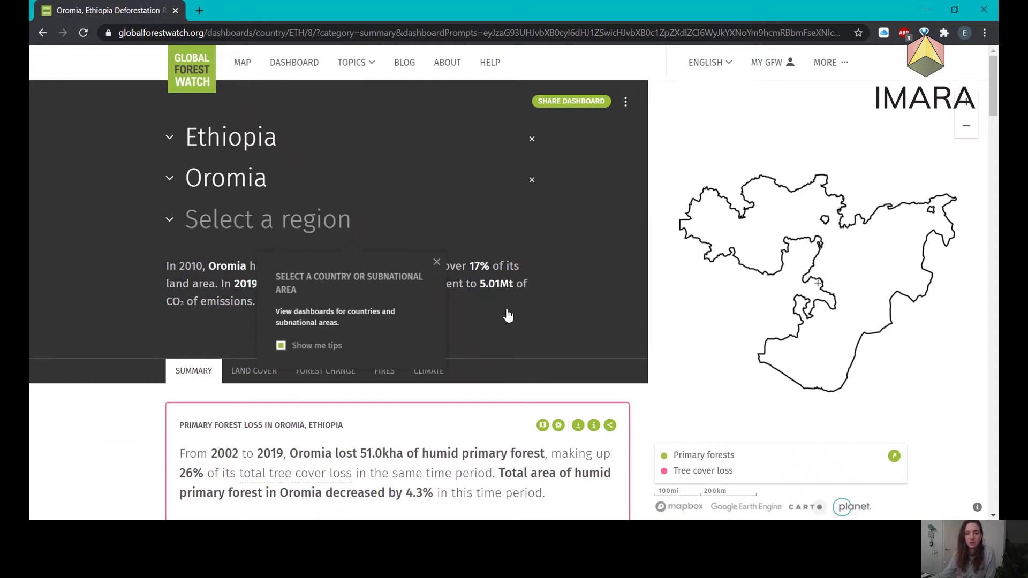
scroll(508, 316, "down", 3)
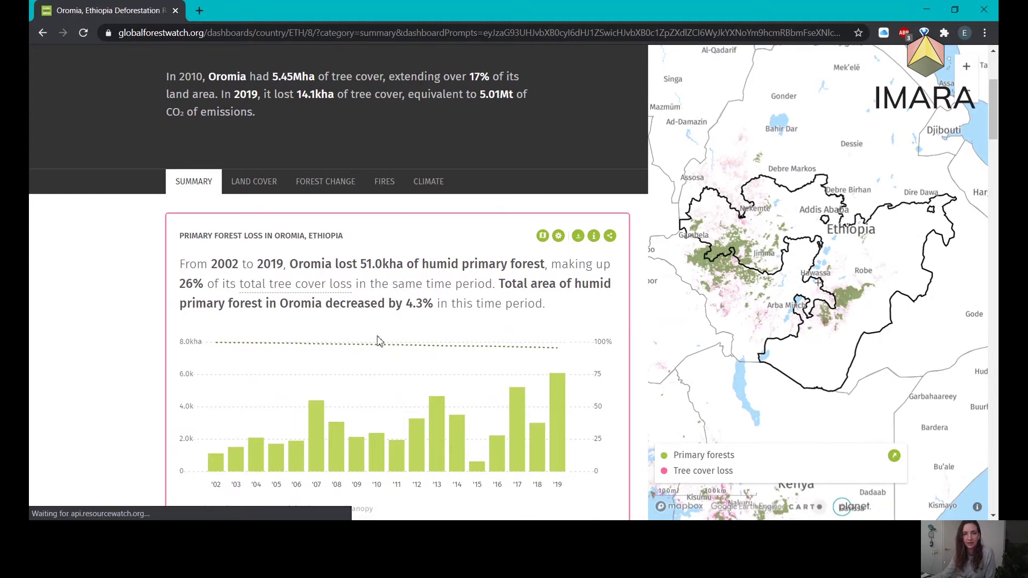
Open Oromia's climate dashboard and read the biomass loss emissions, carbon stock, aboveground biomass and soil organic carbon statistics
left_click(434, 184)
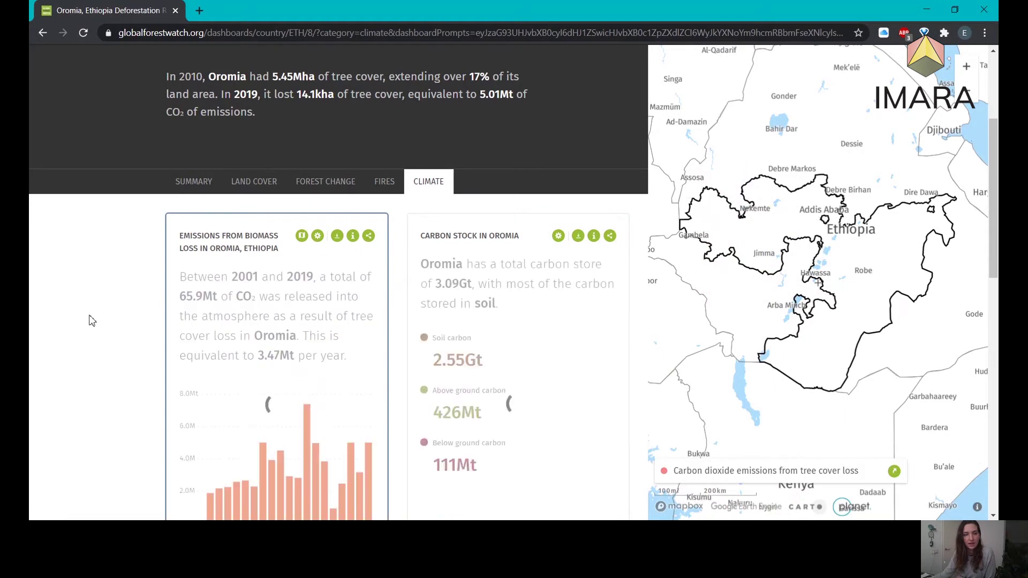
scroll(89, 319, "down", 1)
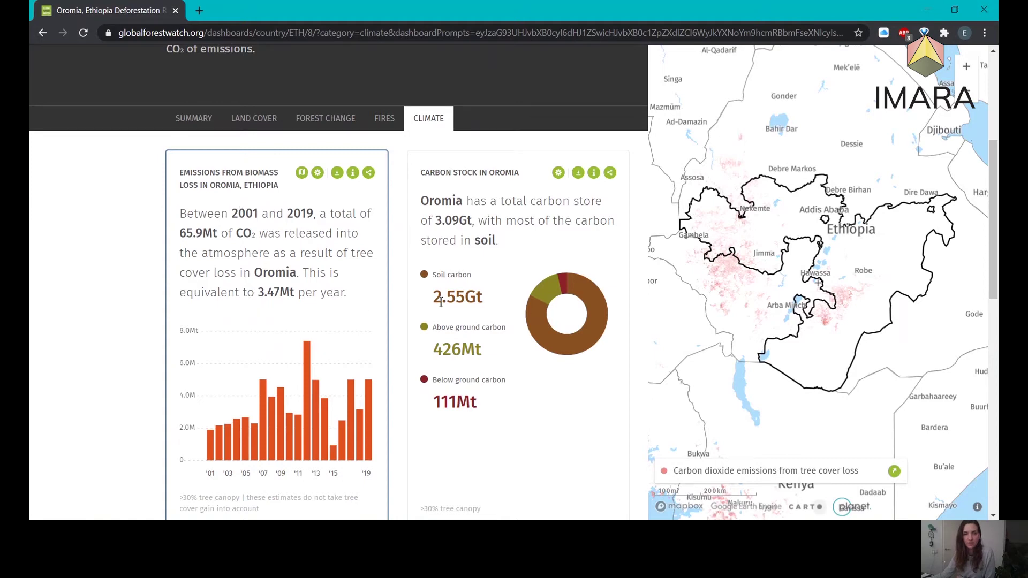
scroll(440, 303, "down", 3)
scroll(451, 232, "up", 2)
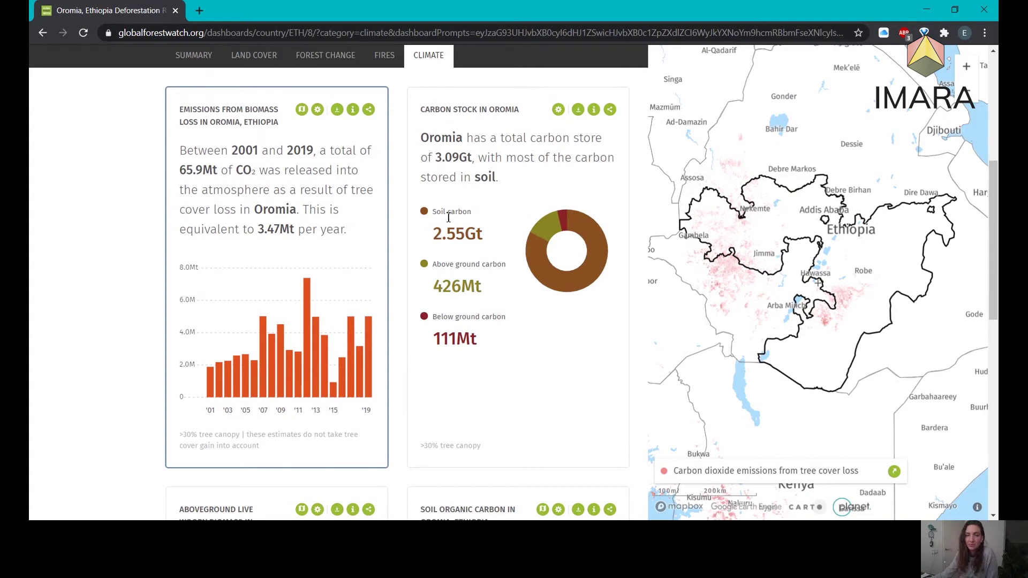
scroll(450, 225, "down", 1)
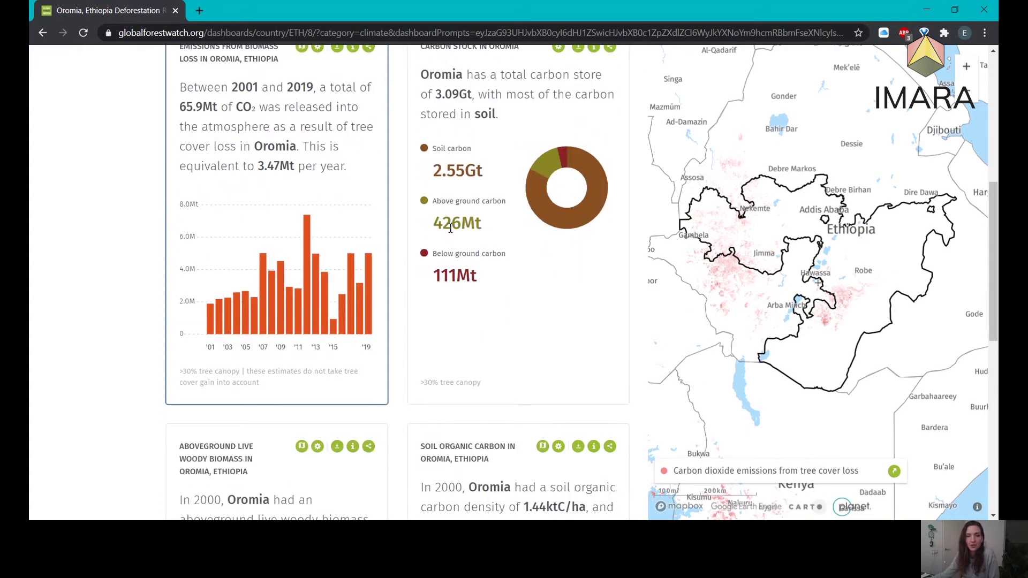
scroll(451, 227, "down", 5)
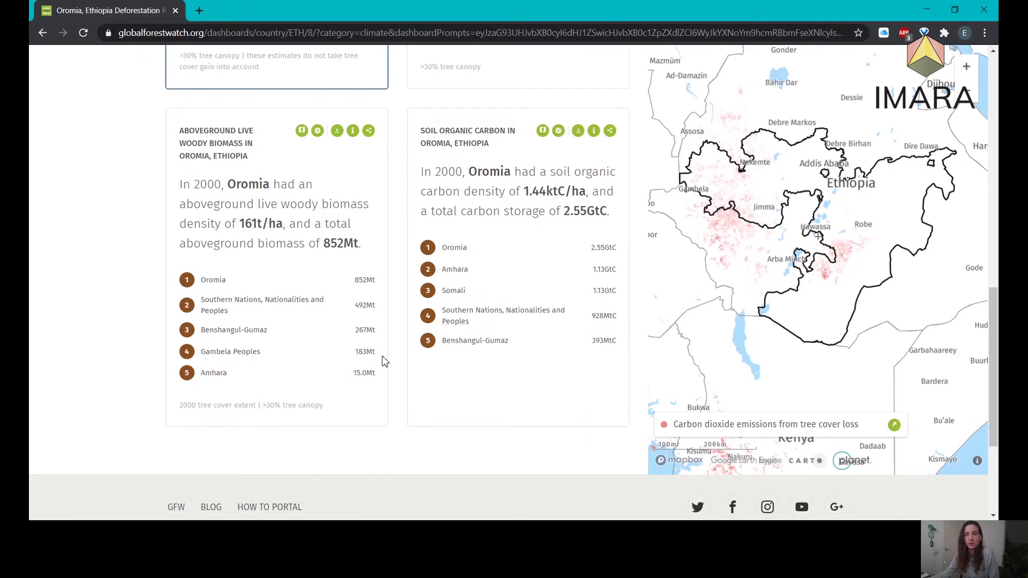
Open Oromia's fires dashboard and examine the weekly fire alerts chart
scroll(383, 362, "up", 12)
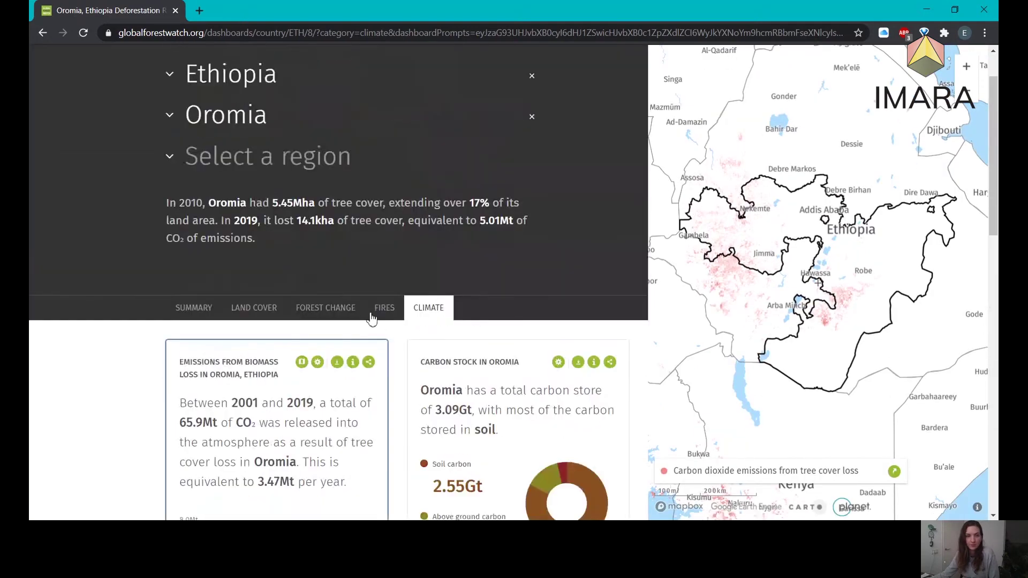
left_click(384, 309)
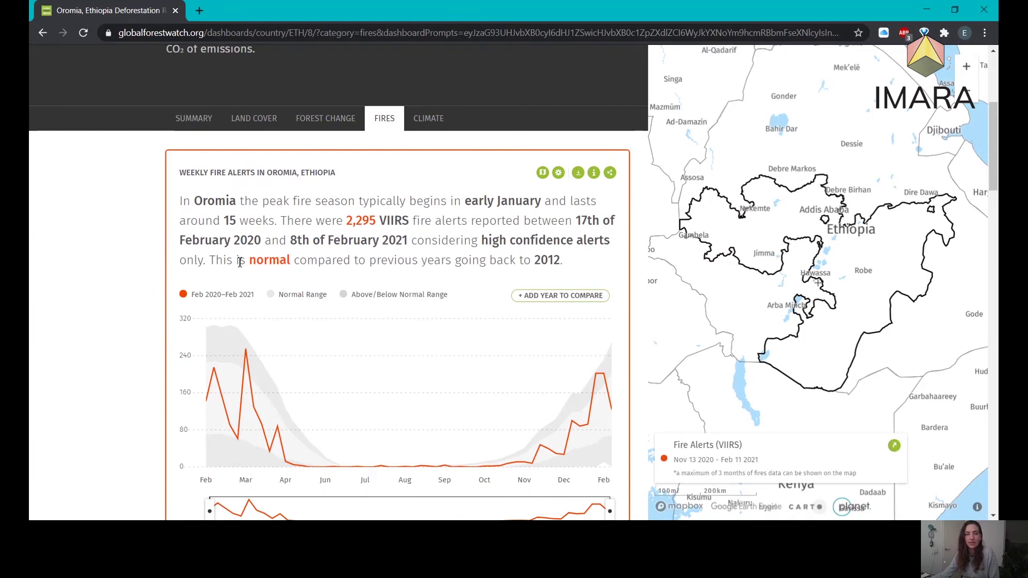
scroll(240, 262, "down", 2)
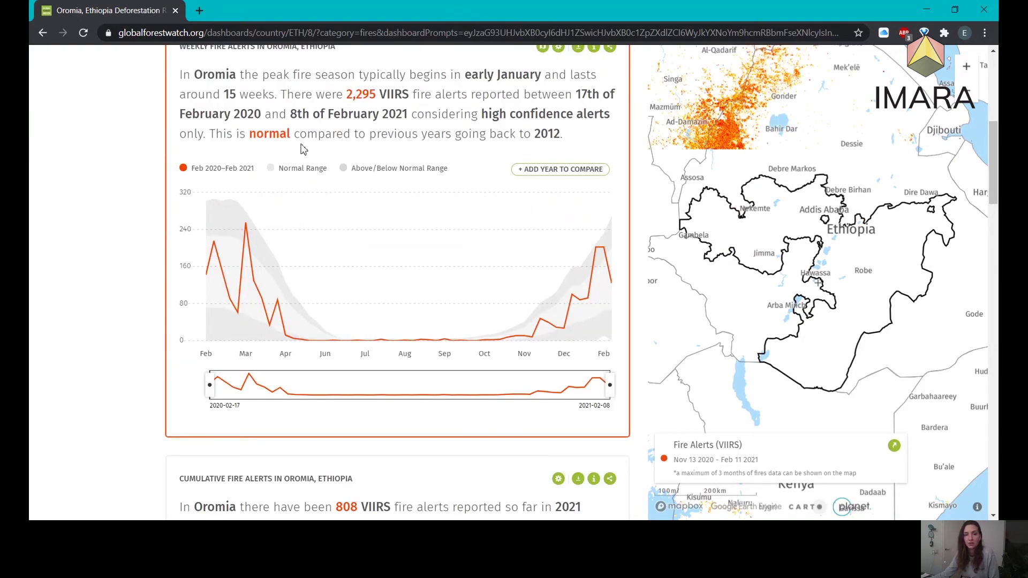
scroll(545, 168, "up", 2)
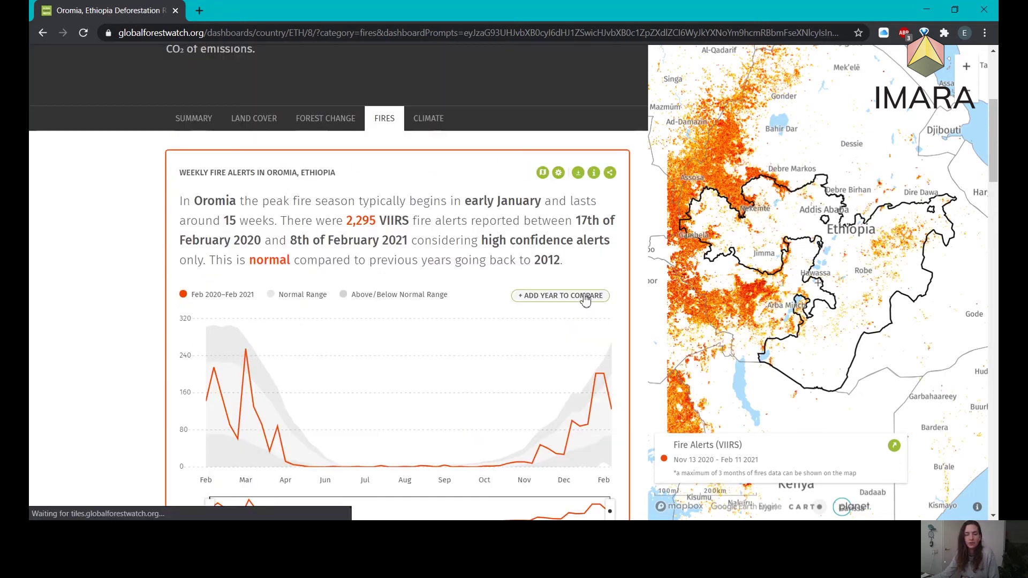
Compare Oromia's weekly fire alerts with the same period in 2013 and inspect the early March peak on the chart
left_click(586, 296)
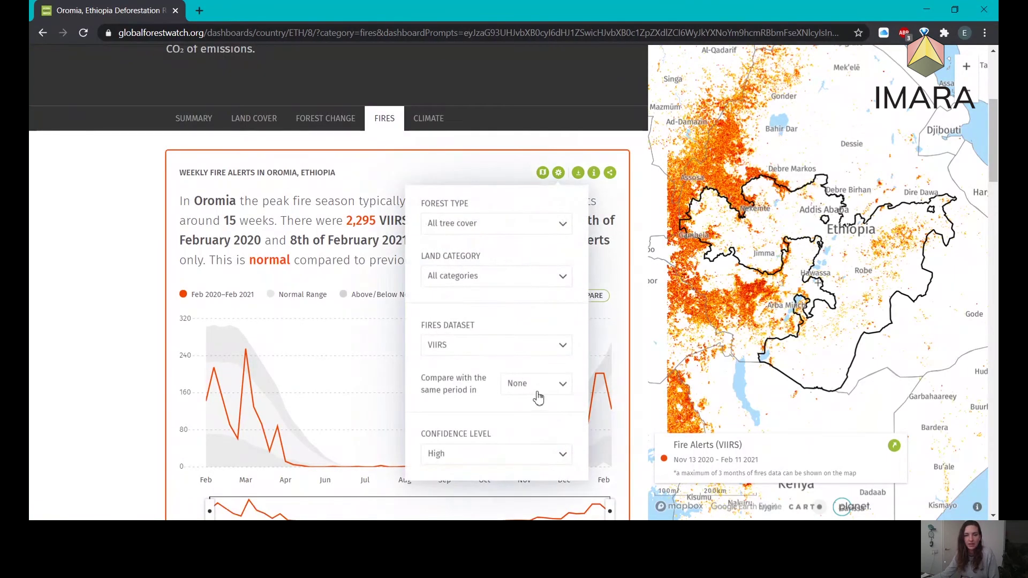
left_click(539, 395)
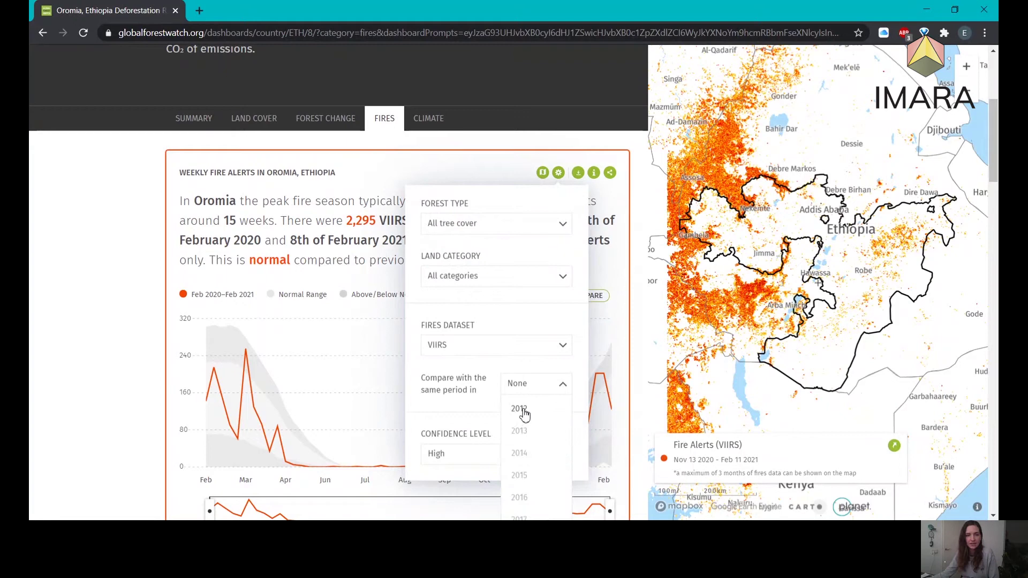
left_click(516, 442)
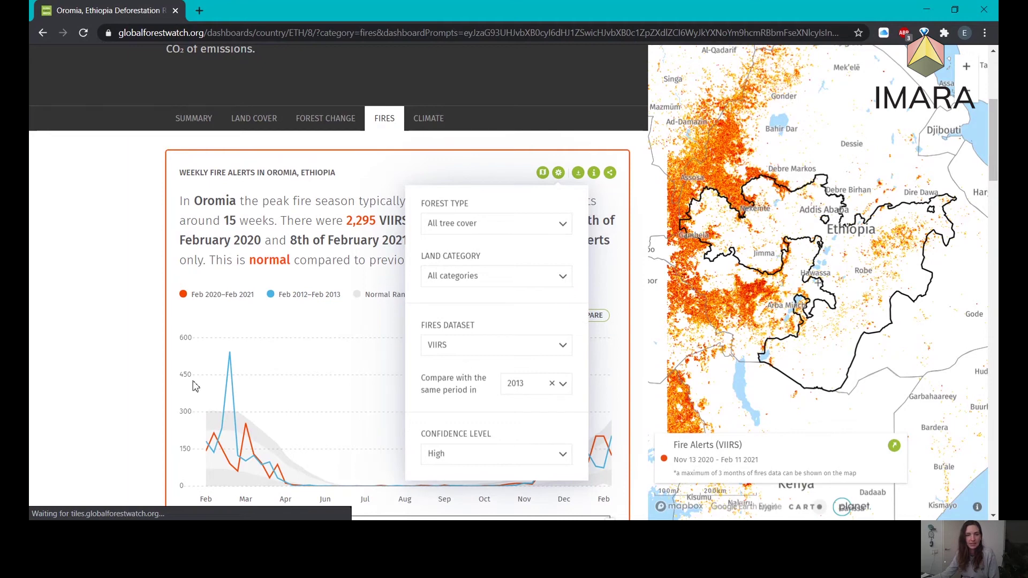
scroll(288, 336, "down", 2)
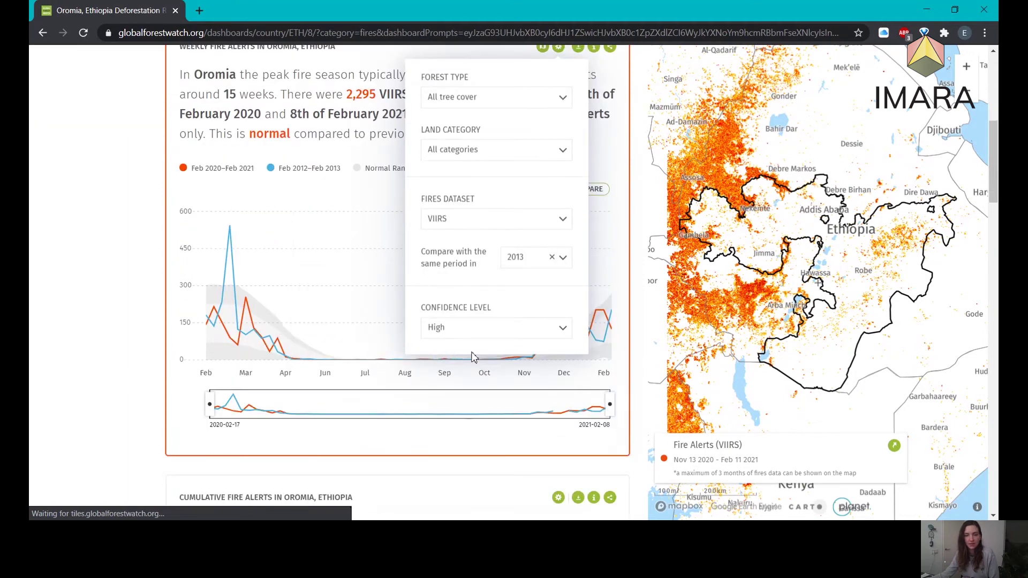
left_click(468, 376)
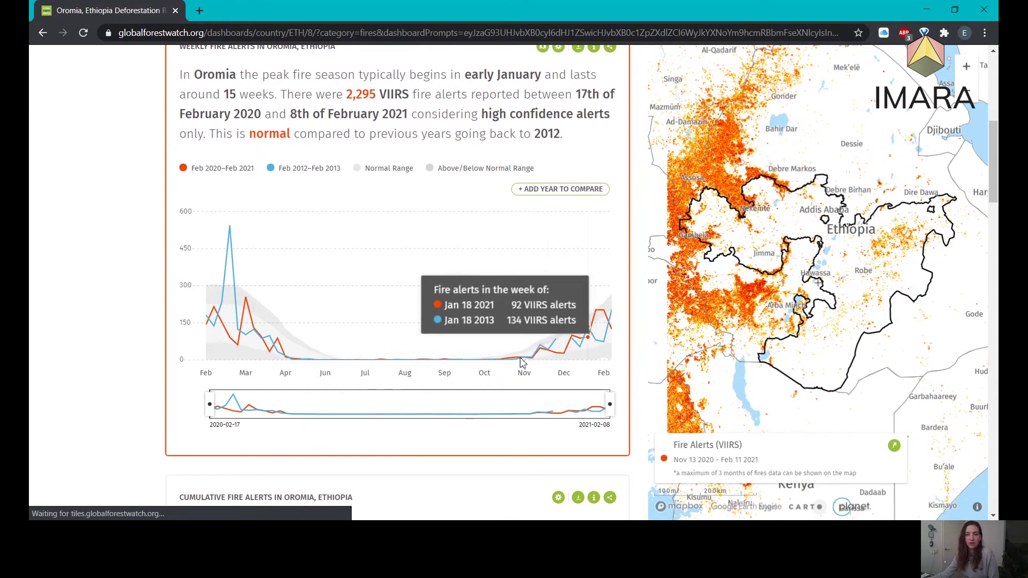
mouse_move(231, 360)
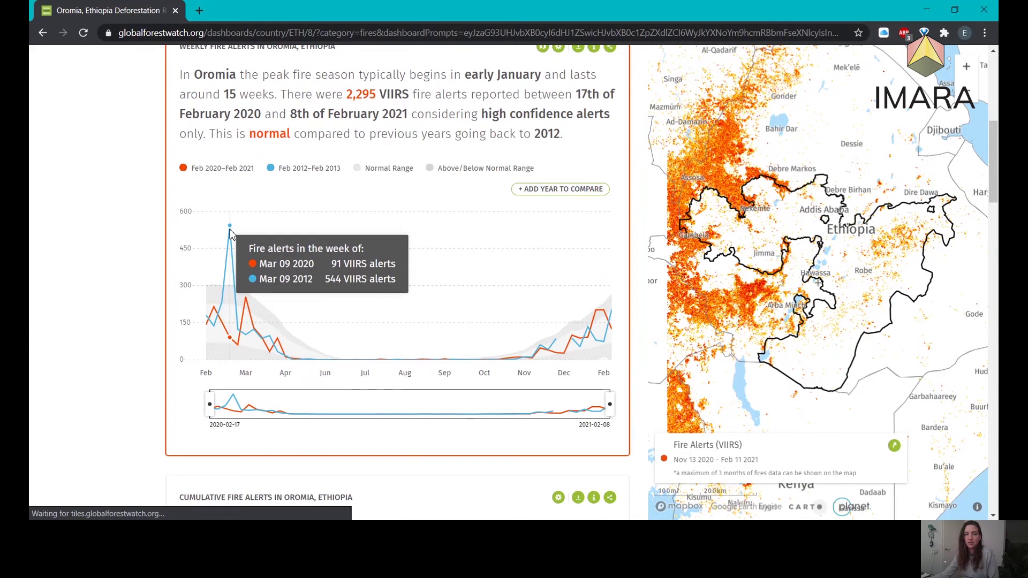
Narrow the cumulative fire alerts chart to the period from January 4 to early February 2021
scroll(232, 236, "down", 9)
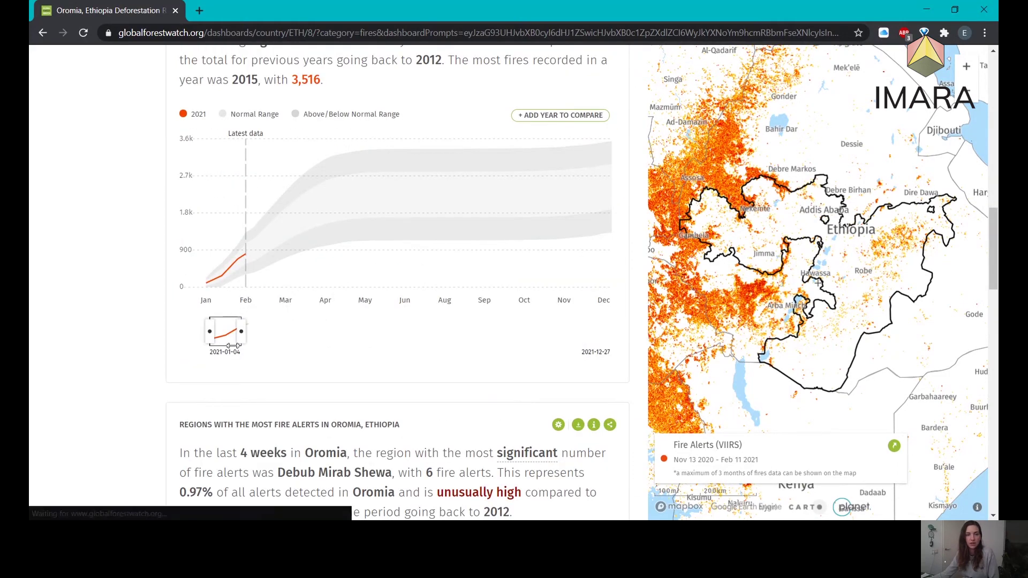
left_click_drag(242, 331, 247, 309)
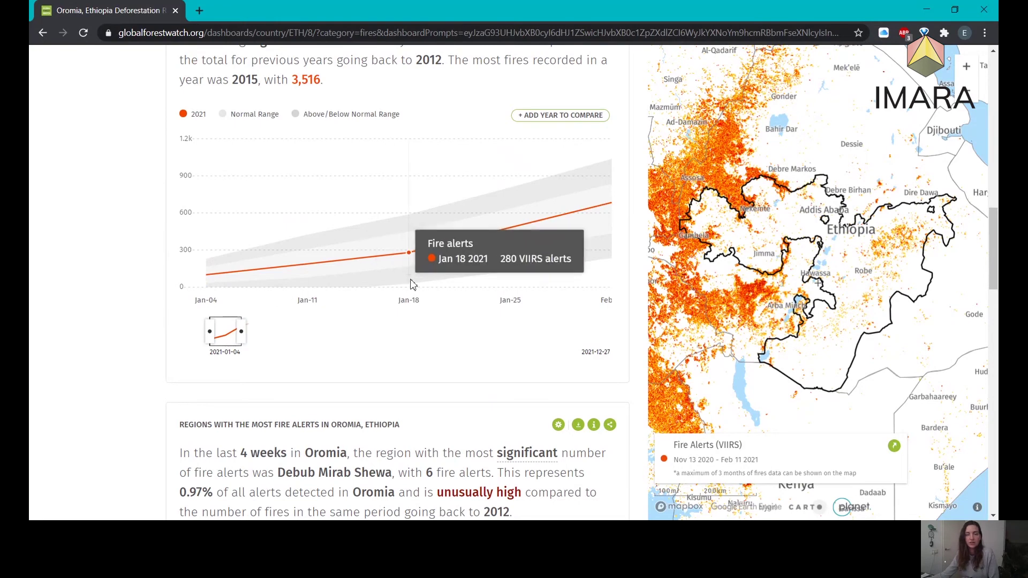
Inspect the late January values on Oromia's cumulative fire alerts chart and review the regions with the most fire alerts
mouse_move(484, 247)
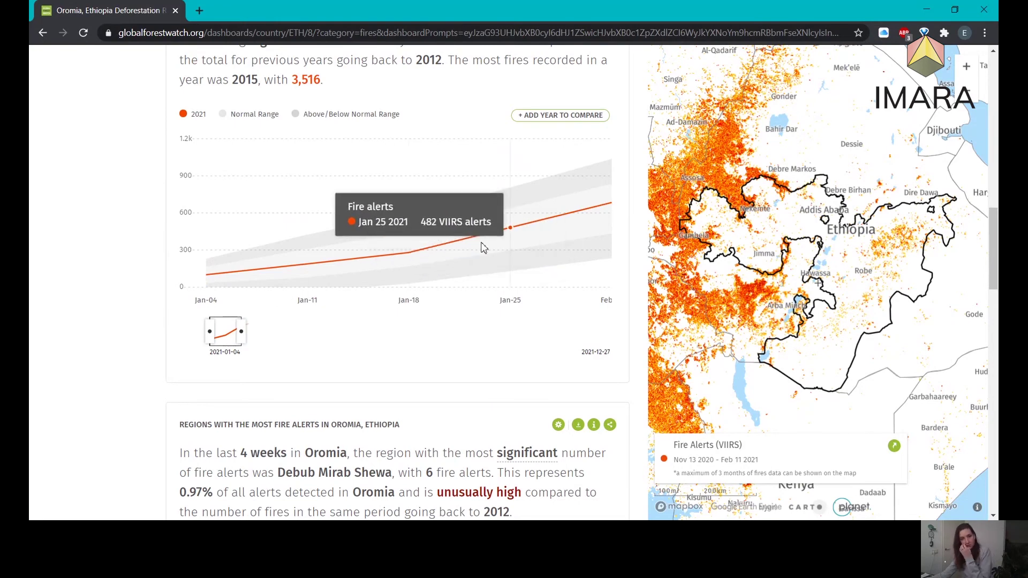
scroll(384, 314, "down", 1)
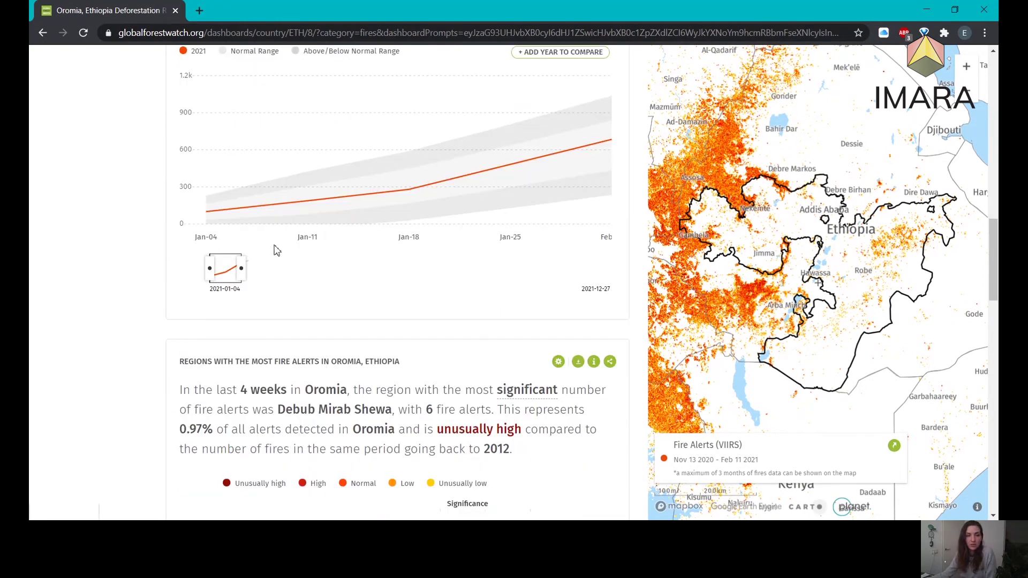
scroll(272, 294, "up", 2)
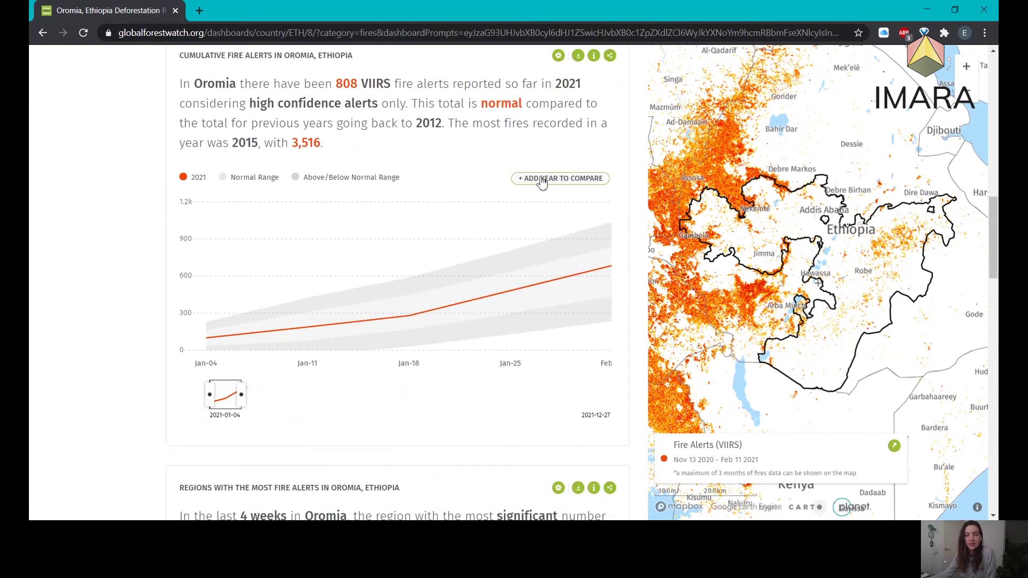
scroll(408, 292, "down", 5)
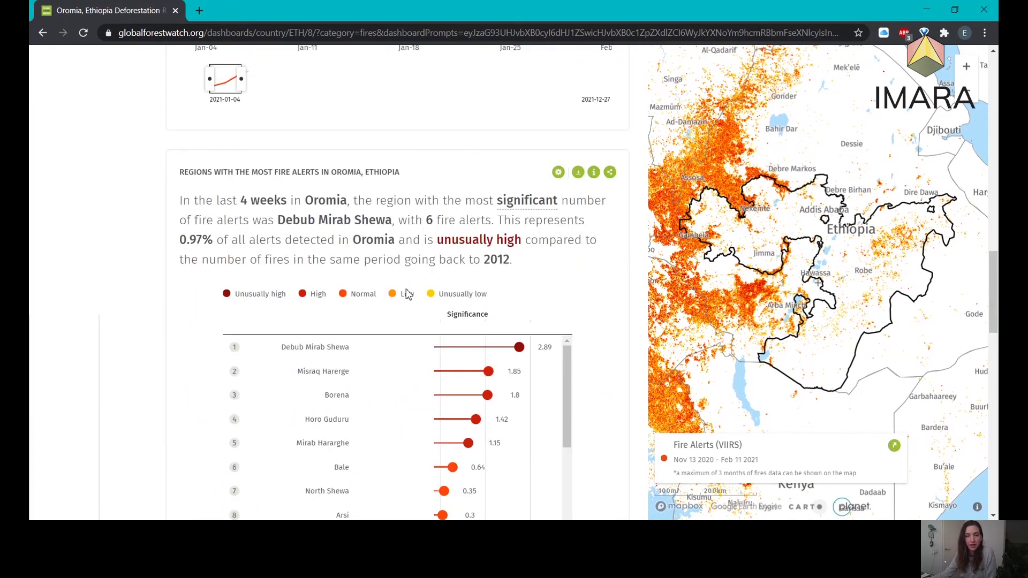
scroll(408, 294, "down", 1)
Open Oromia's forest change dashboard and examine the yearly primary forest loss and tree cover loss charts
scroll(296, 310, "up", 15)
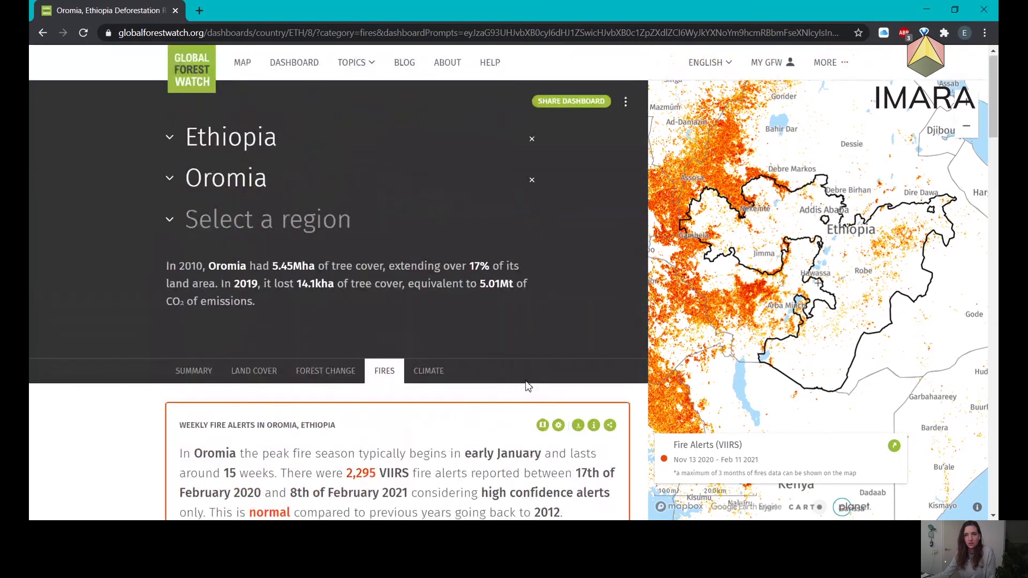
left_click(334, 380)
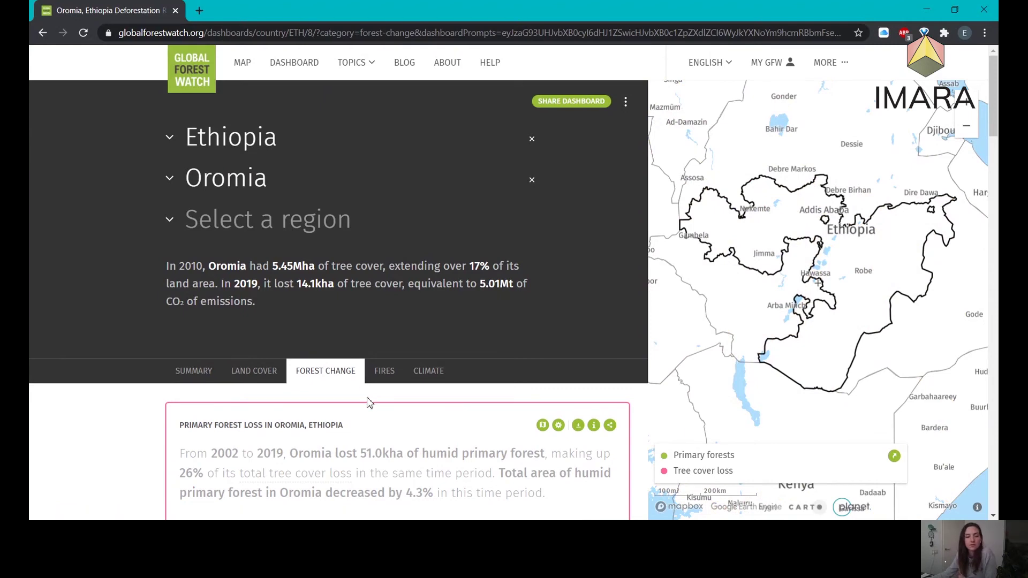
scroll(366, 405, "down", 1)
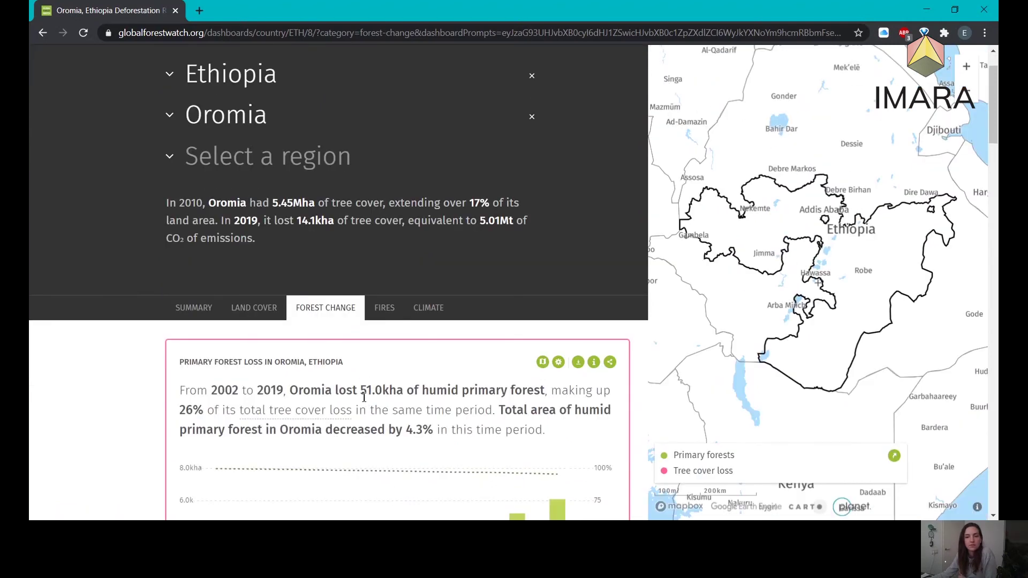
scroll(364, 397, "down", 3)
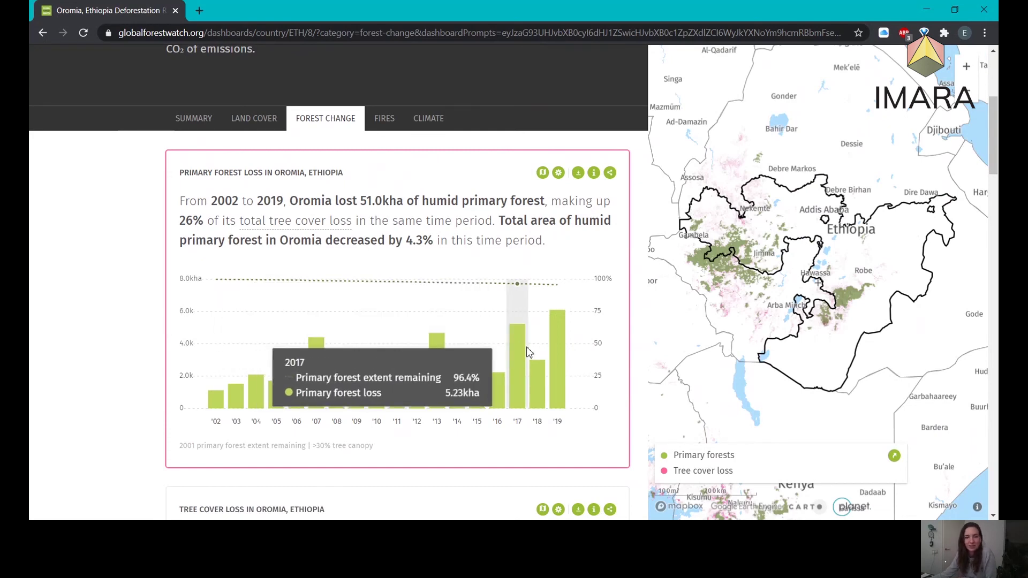
scroll(557, 351, "down", 1)
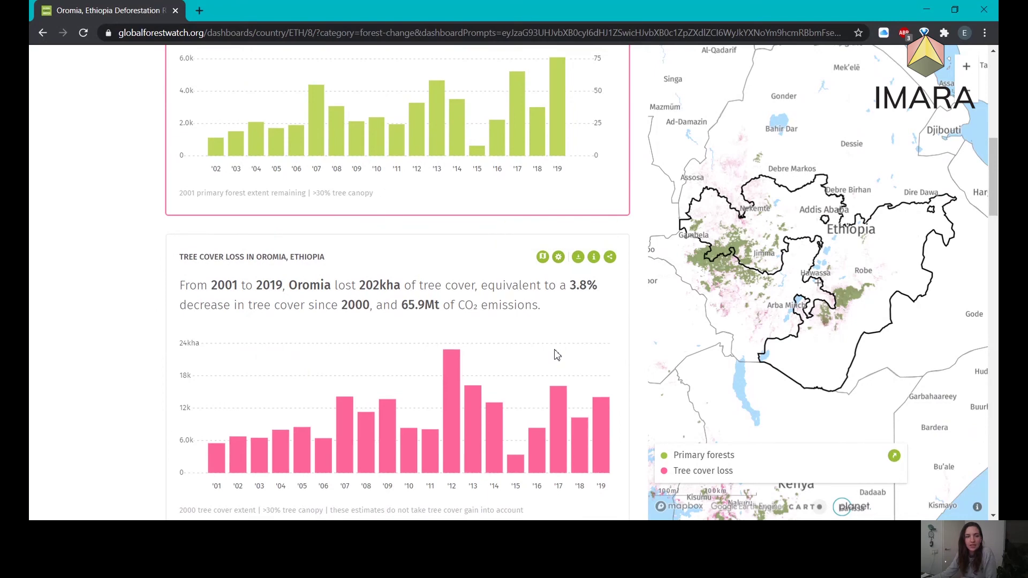
scroll(555, 349, "down", 1)
mouse_move(589, 393)
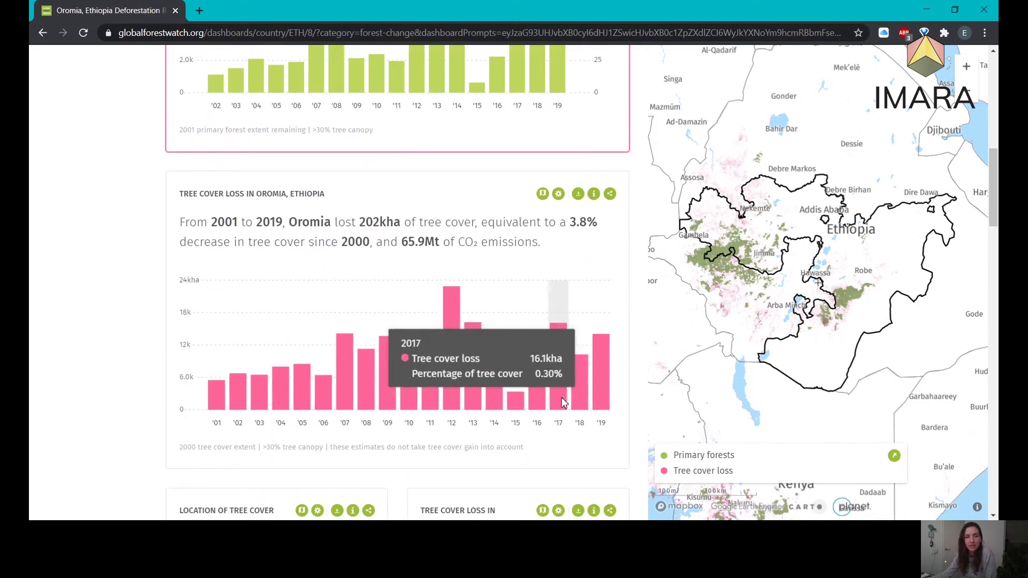
Review the rankings of tree cover loss and gain within Oromia and compared to other areas
scroll(543, 402, "down", 3)
scroll(543, 402, "down", 1)
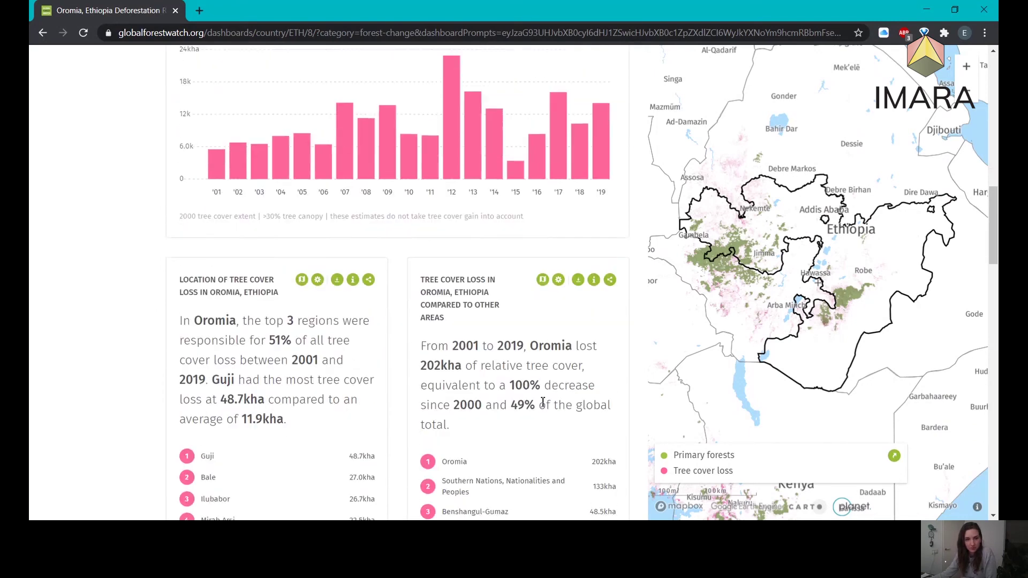
scroll(543, 406, "down", 2)
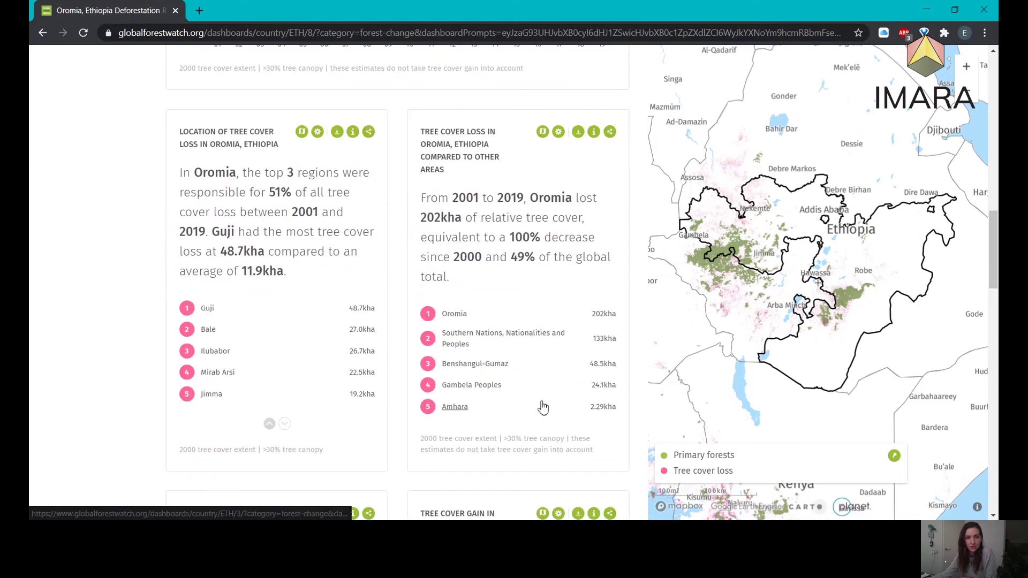
scroll(403, 408, "down", 4)
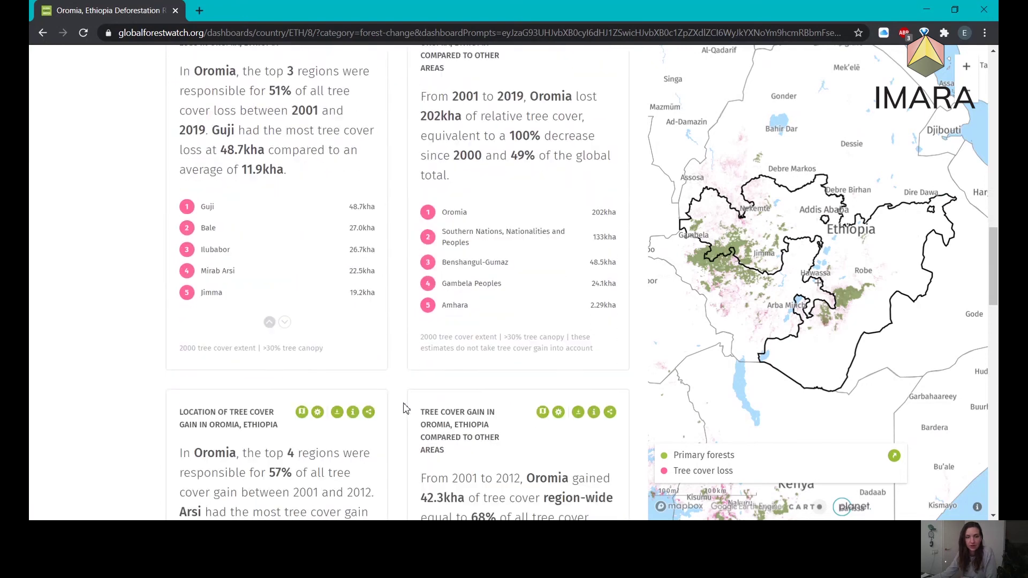
scroll(405, 408, "down", 1)
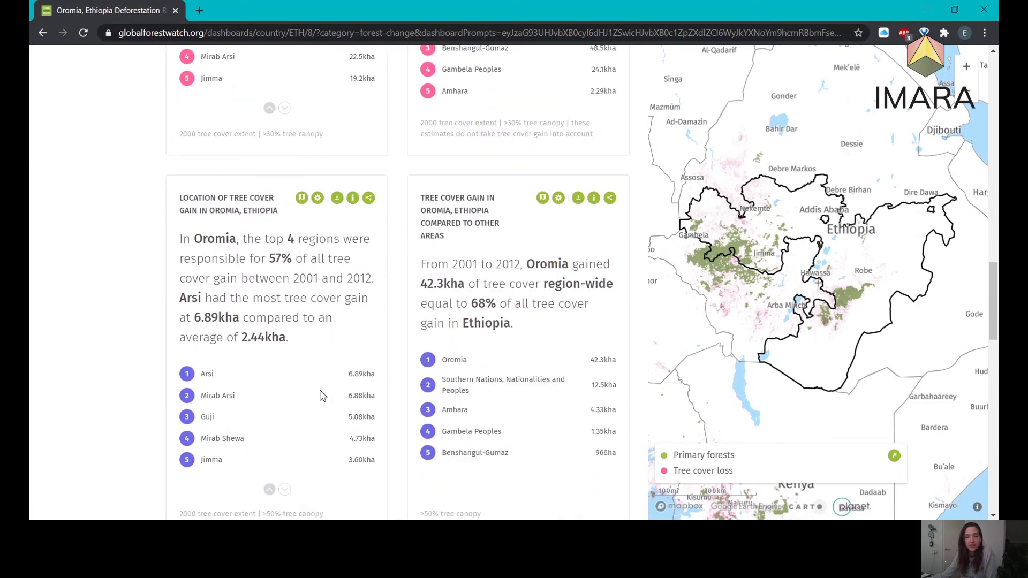
scroll(321, 396, "down", 1)
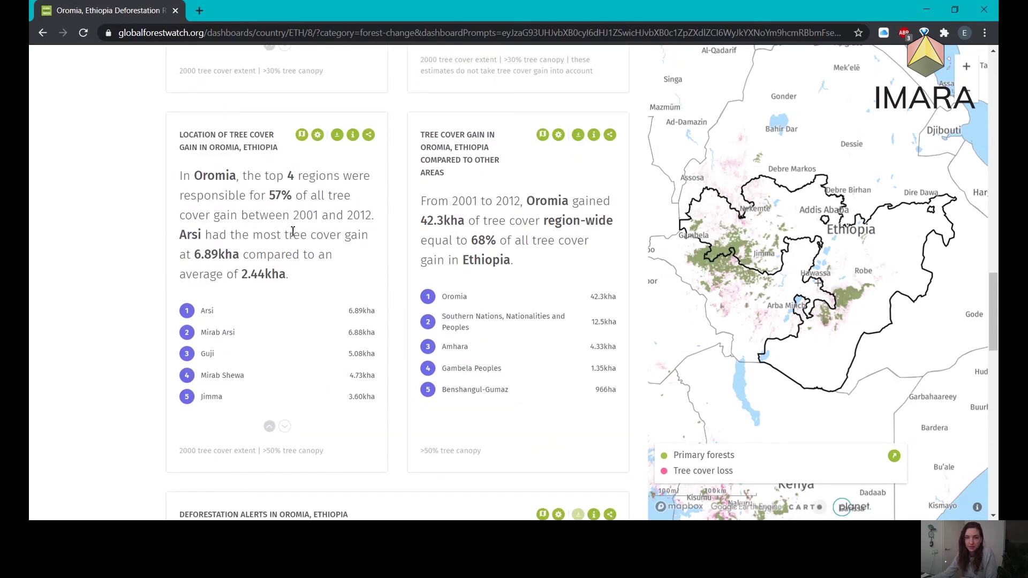
Open Oromia's summary dashboard and review its forest loss, tree cover, forest location and fire alert statistics
left_click(213, 375)
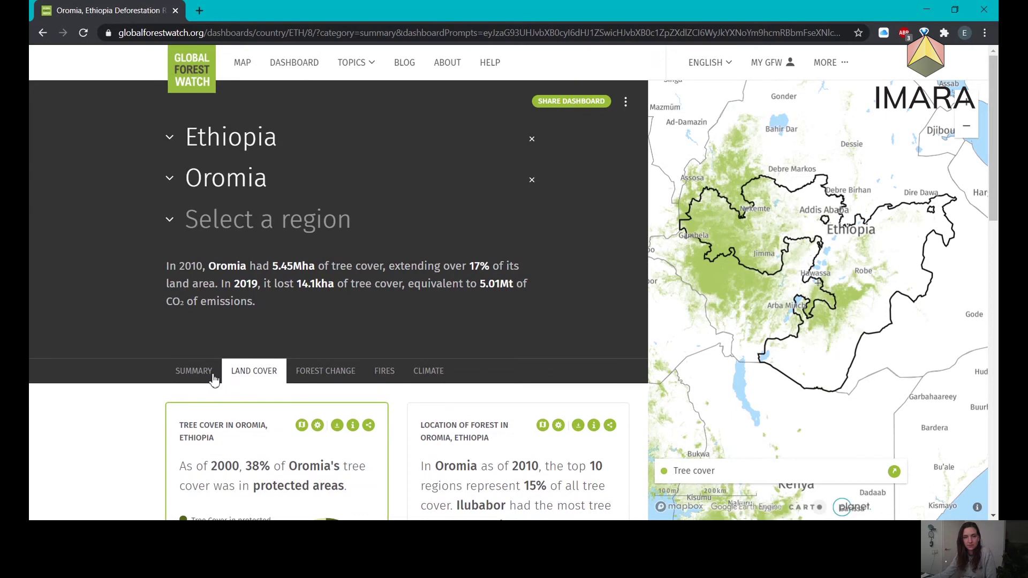
left_click(213, 375)
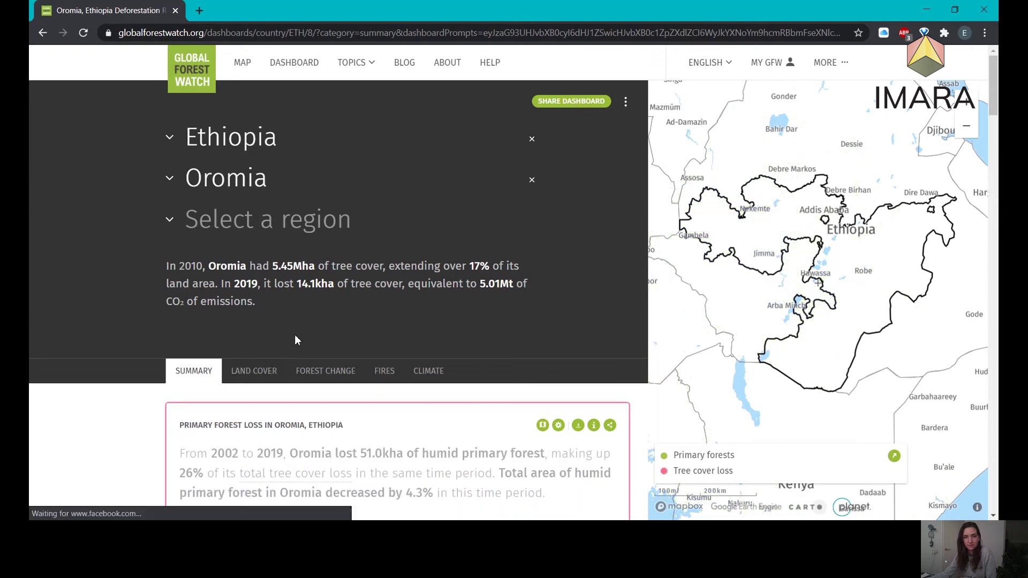
scroll(294, 338, "down", 2)
scroll(256, 336, "down", 3)
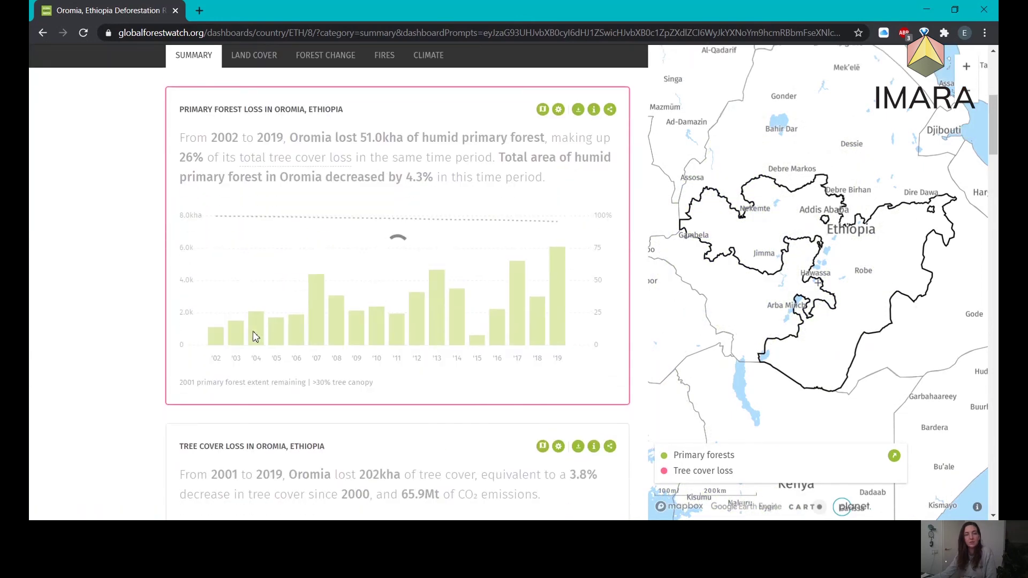
scroll(256, 335, "down", 4)
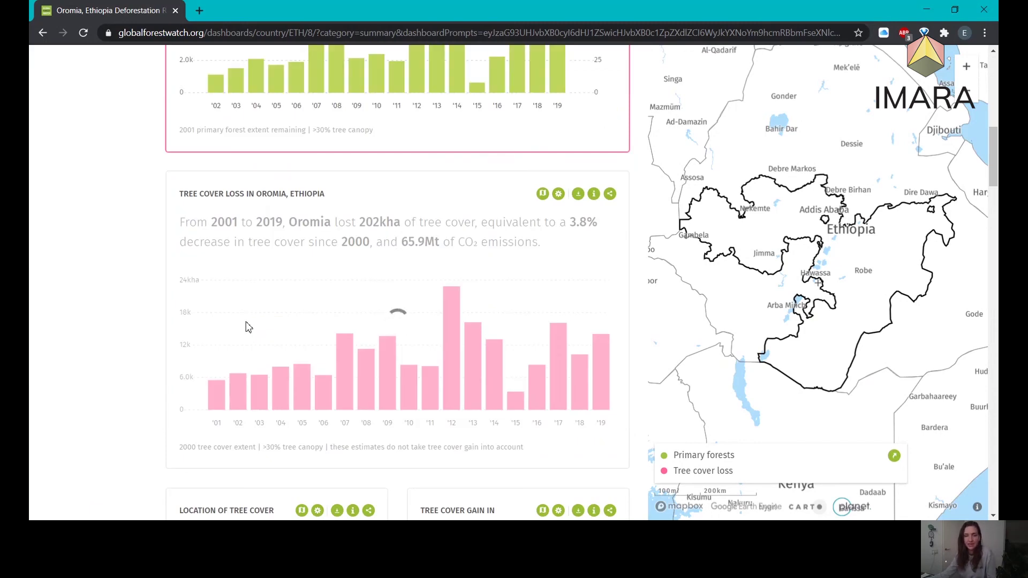
scroll(248, 322, "down", 15)
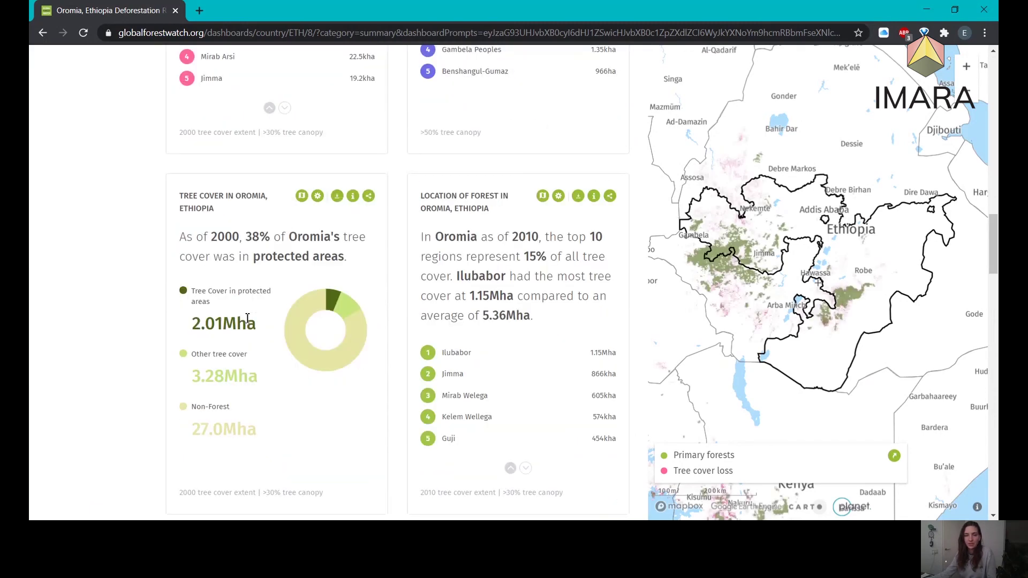
scroll(248, 318, "down", 10)
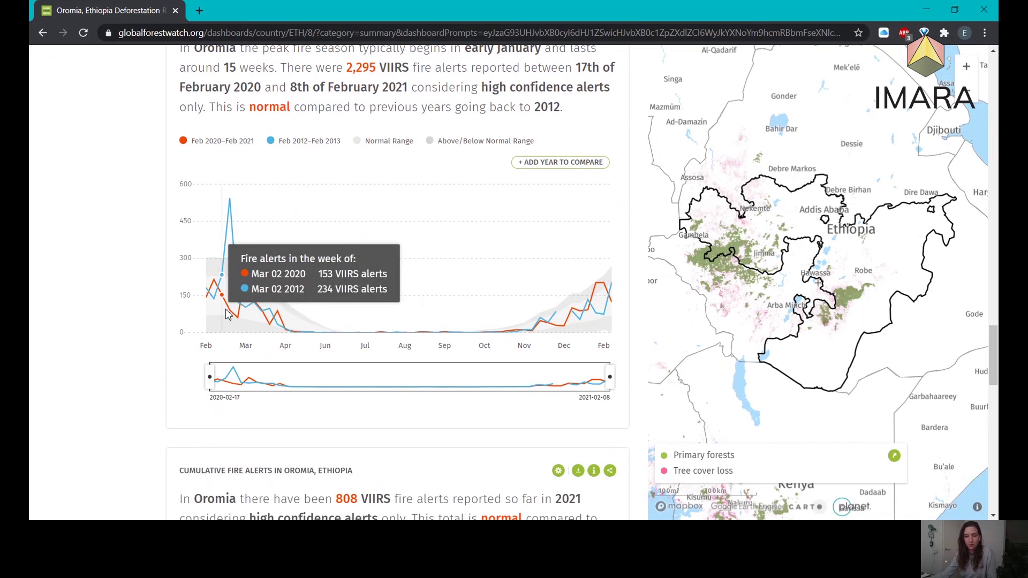
scroll(226, 313, "down", 7)
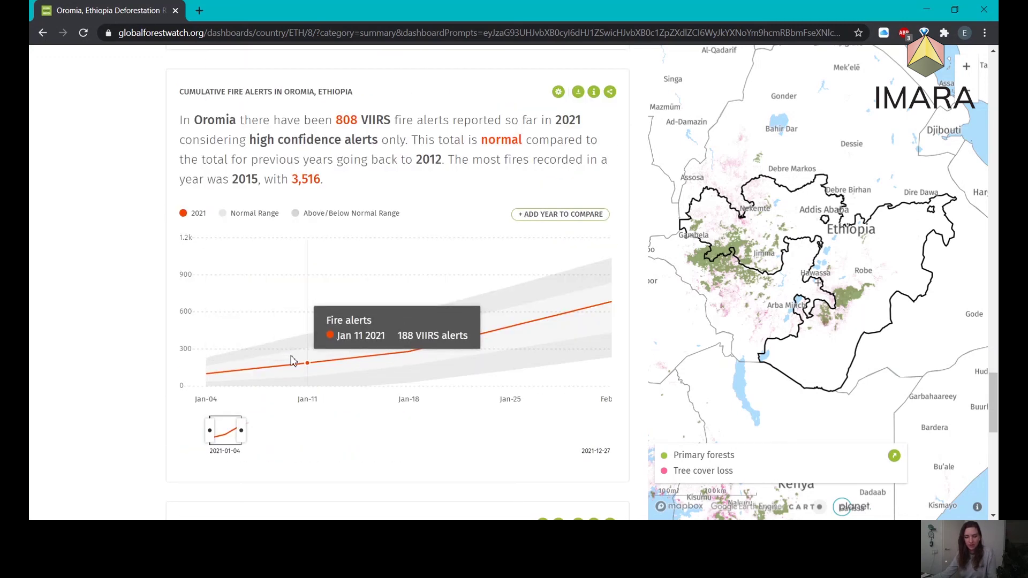
Narrow the dashboard from Oromia to its Misraq Shewa region
scroll(294, 361, "up", 15)
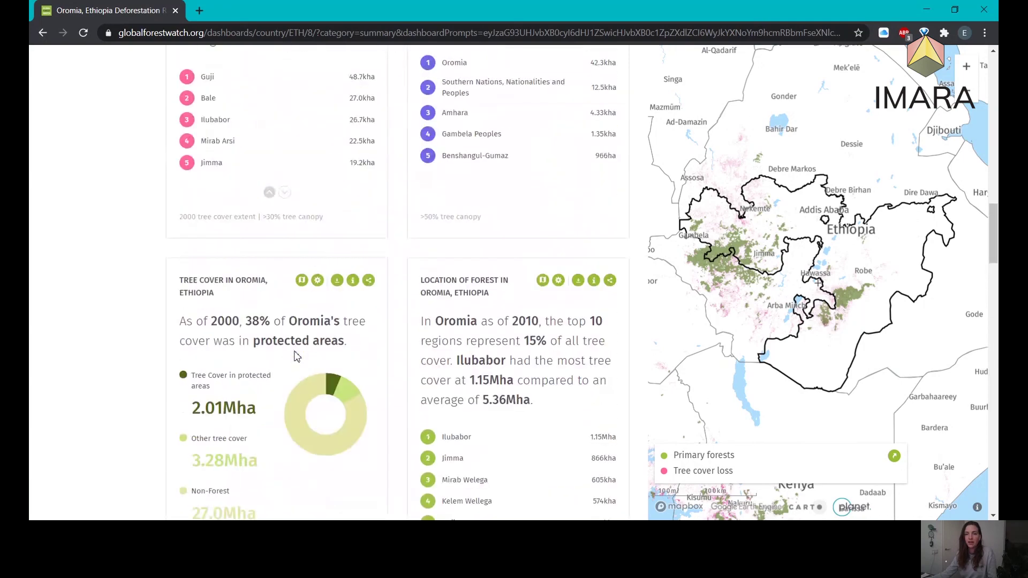
scroll(298, 356, "up", 15)
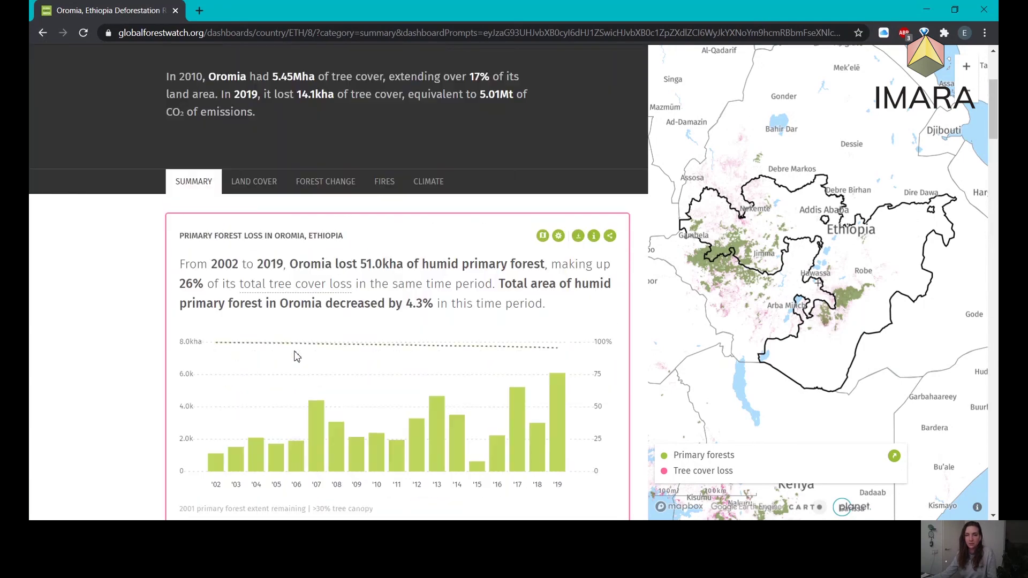
scroll(298, 356, "up", 3)
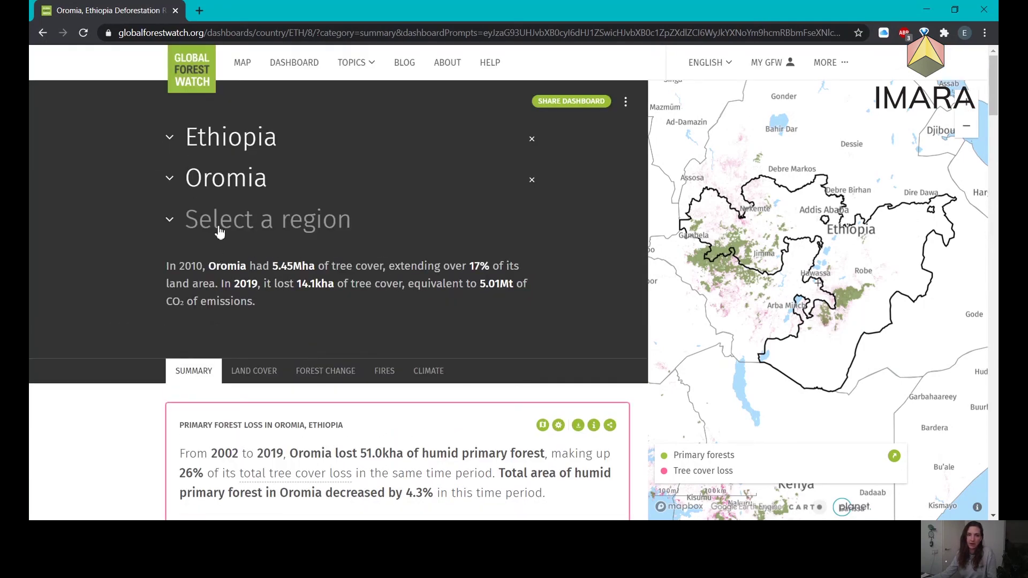
left_click(170, 229)
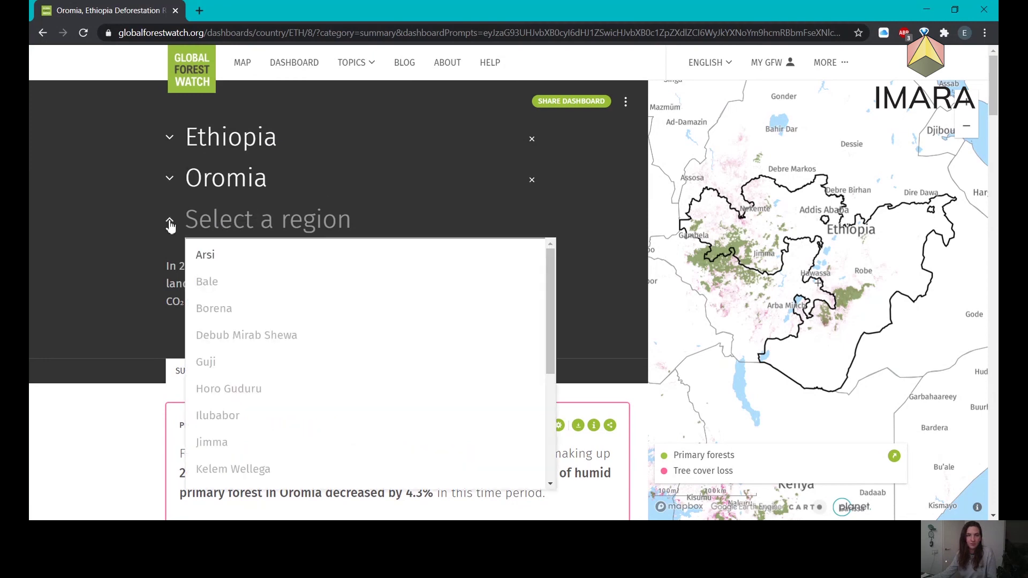
scroll(249, 373, "down", 2)
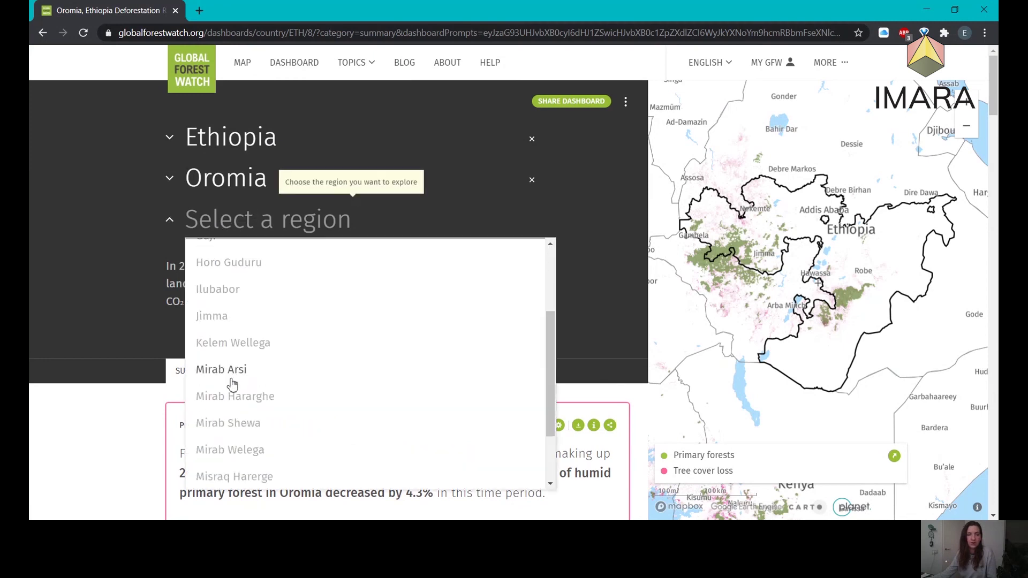
scroll(238, 378, "down", 2)
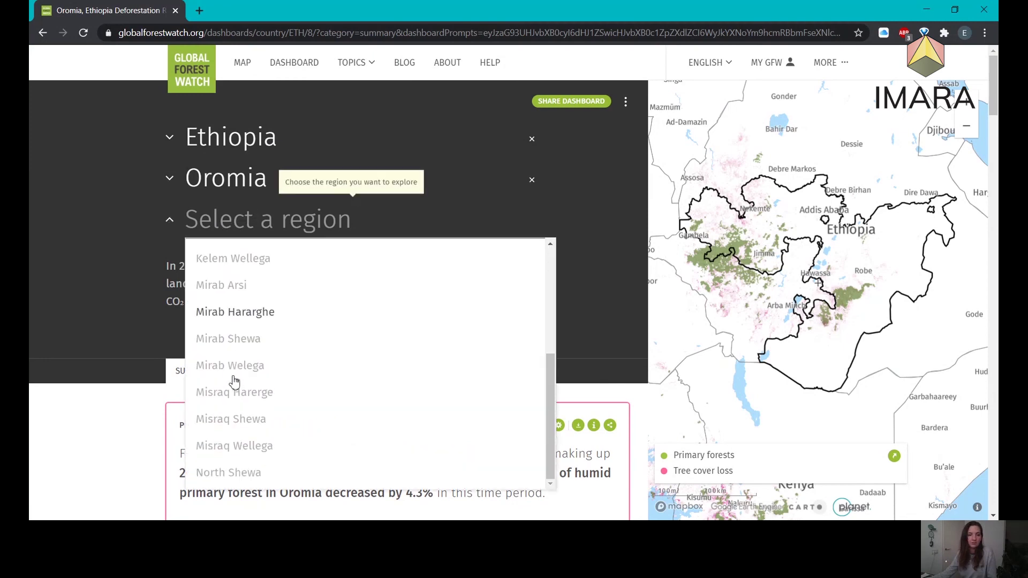
left_click(252, 420)
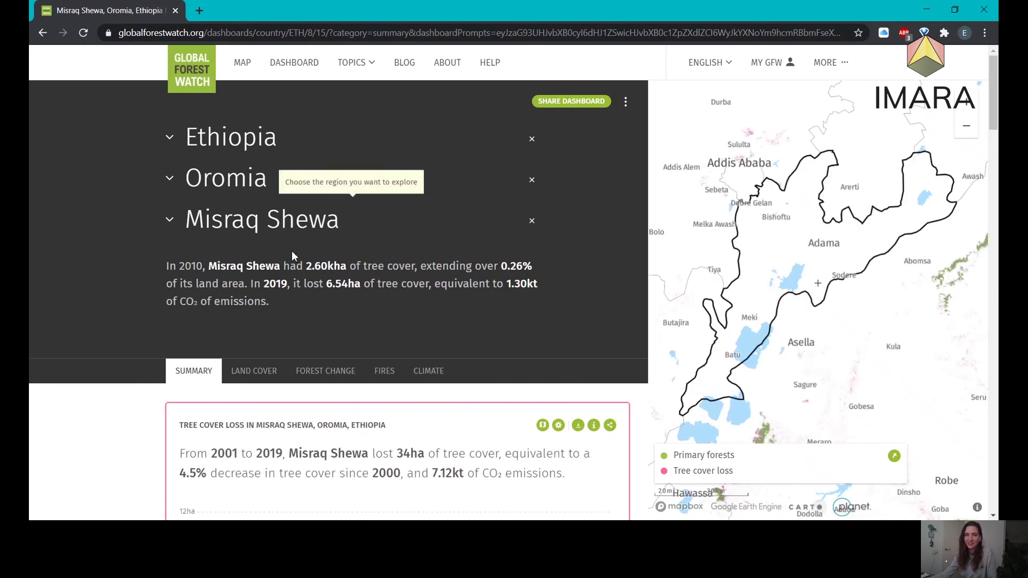
Inspect the 2002, 2016 and 2019 values on Misraq Shewa's tree cover loss chart
scroll(326, 341, "down", 5)
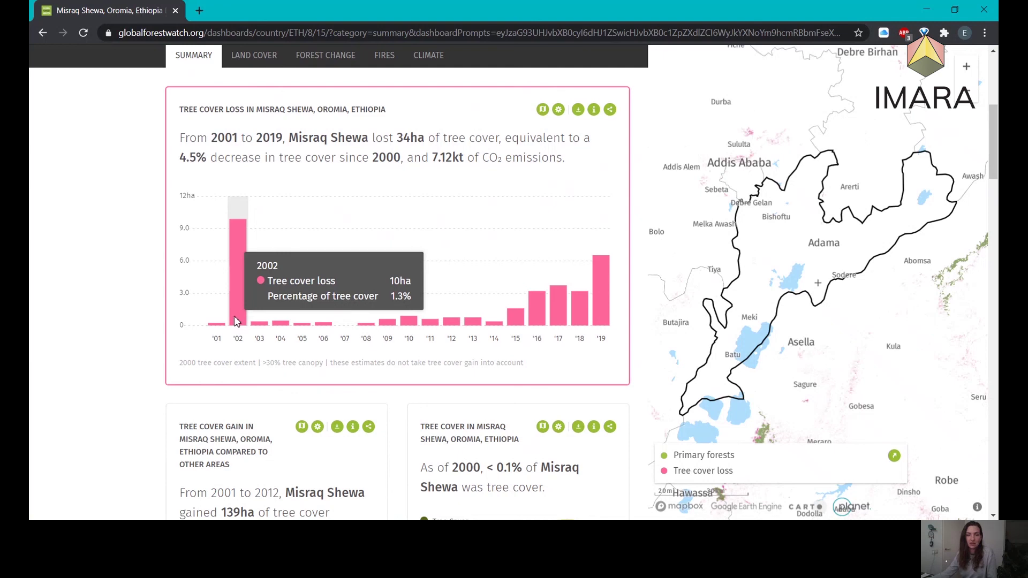
mouse_move(237, 320)
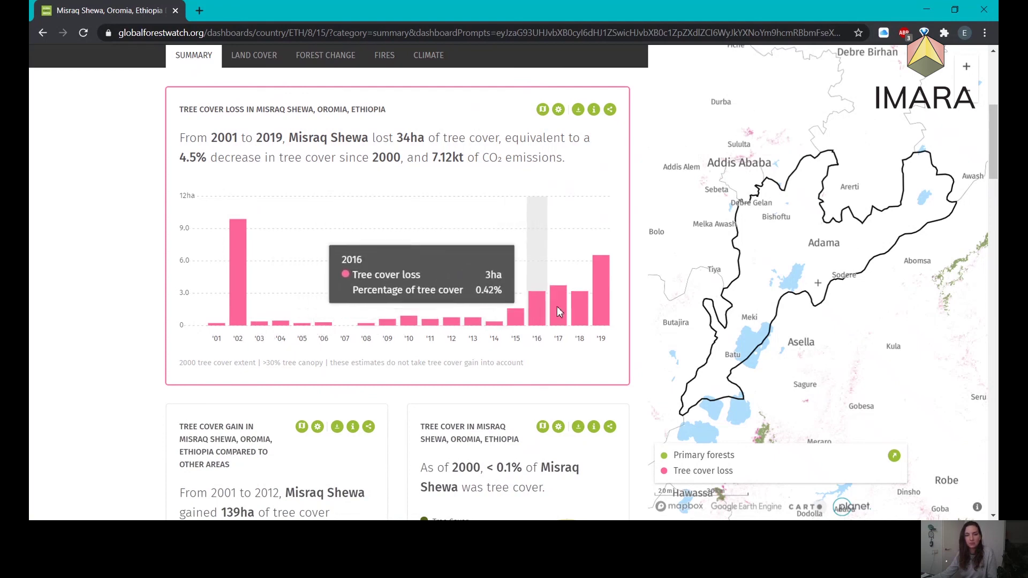
mouse_move(597, 303)
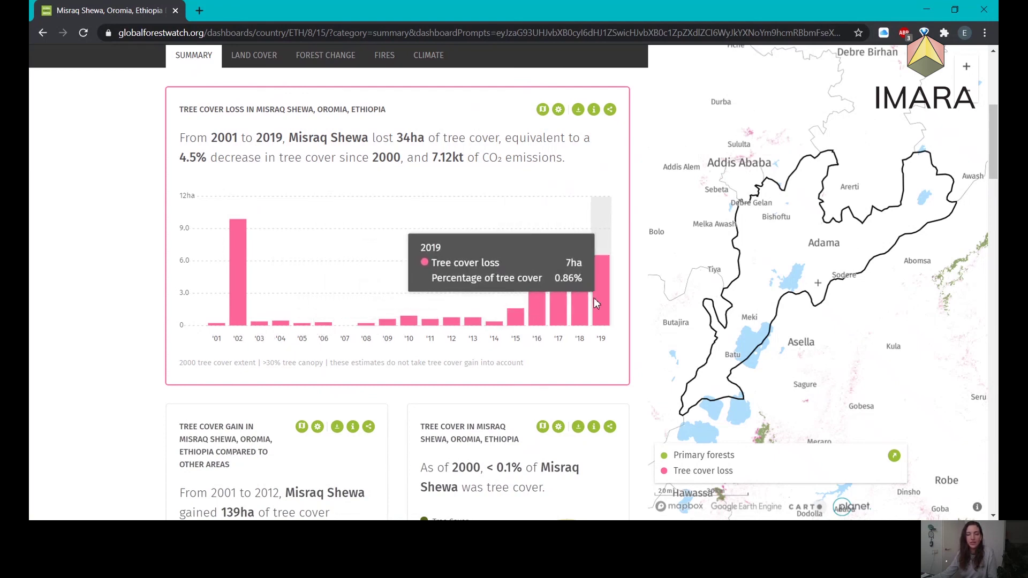